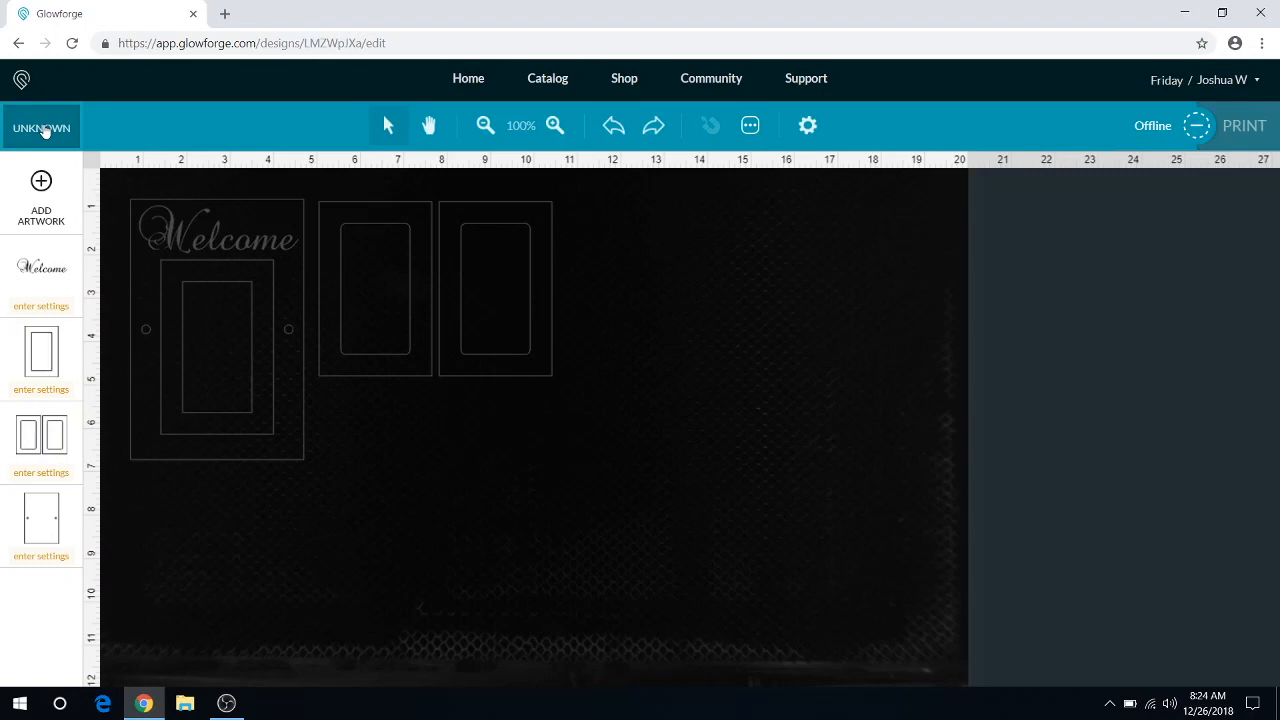
Step: Set the print material to Thick Maple Plywood
click(43, 130)
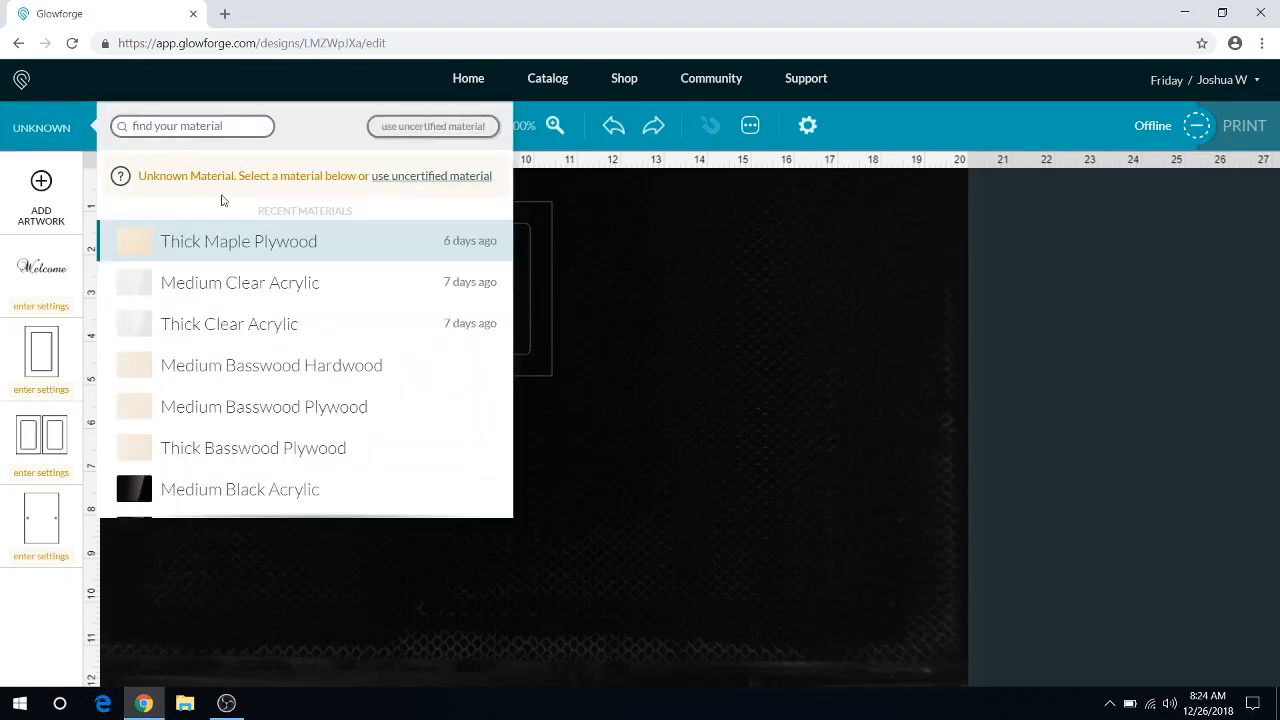
mouse_move(190, 252)
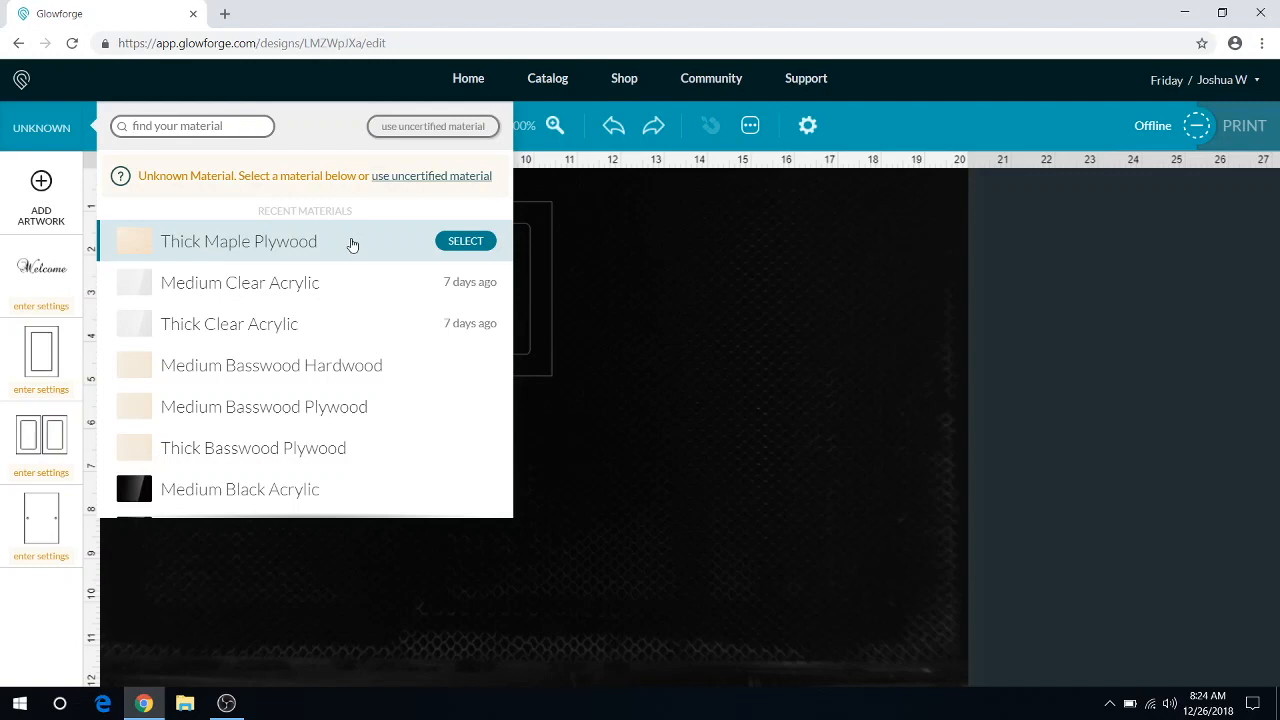
click(465, 242)
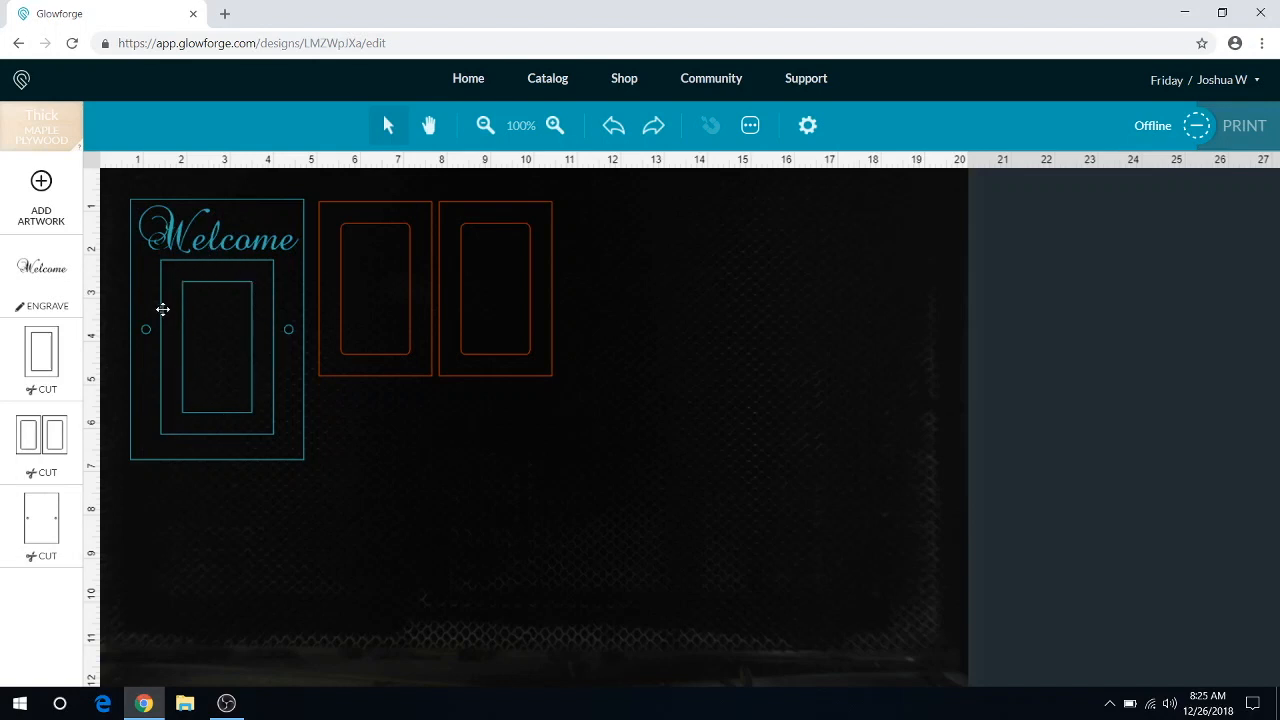
Step: Try the first loose door panel over the door outline on the Welcome piece, and return it beside that piece
click(430, 262)
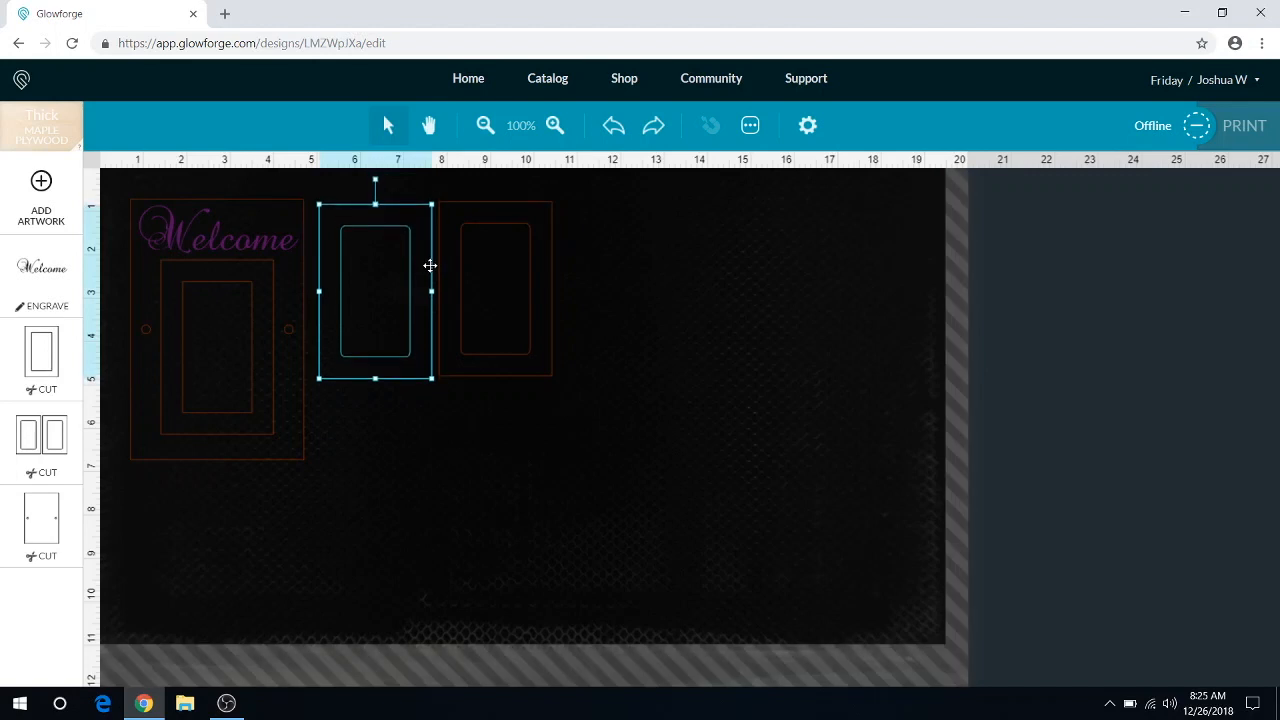
drag(430, 265, 272, 321)
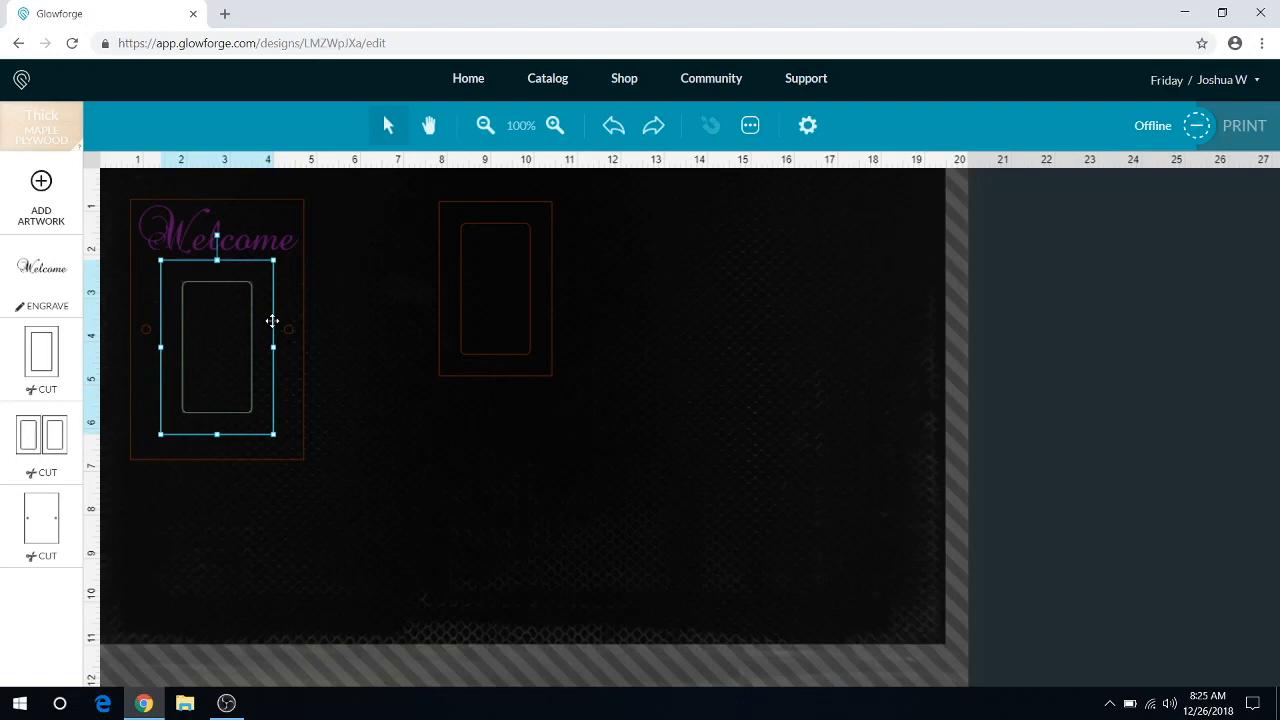
drag(272, 321, 272, 321)
drag(272, 321, 427, 270)
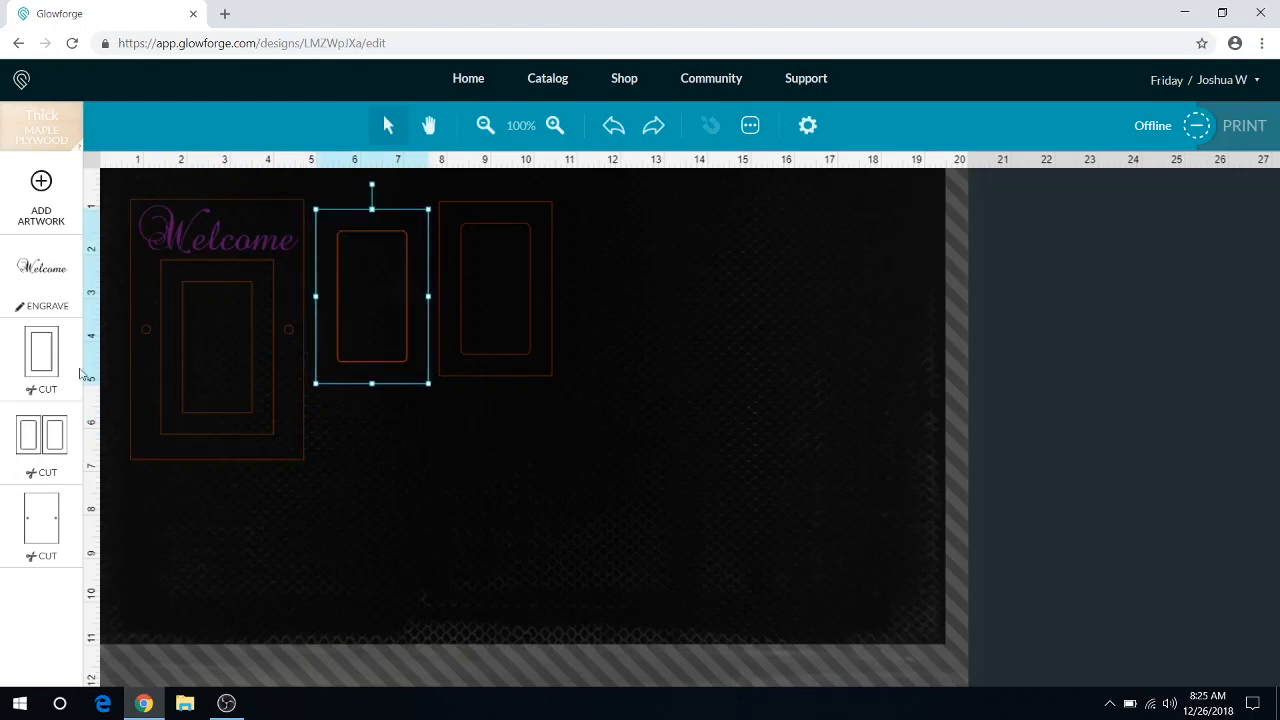
Step: Change the door outline of the Welcome piece from cutting to a Draft score
click(48, 360)
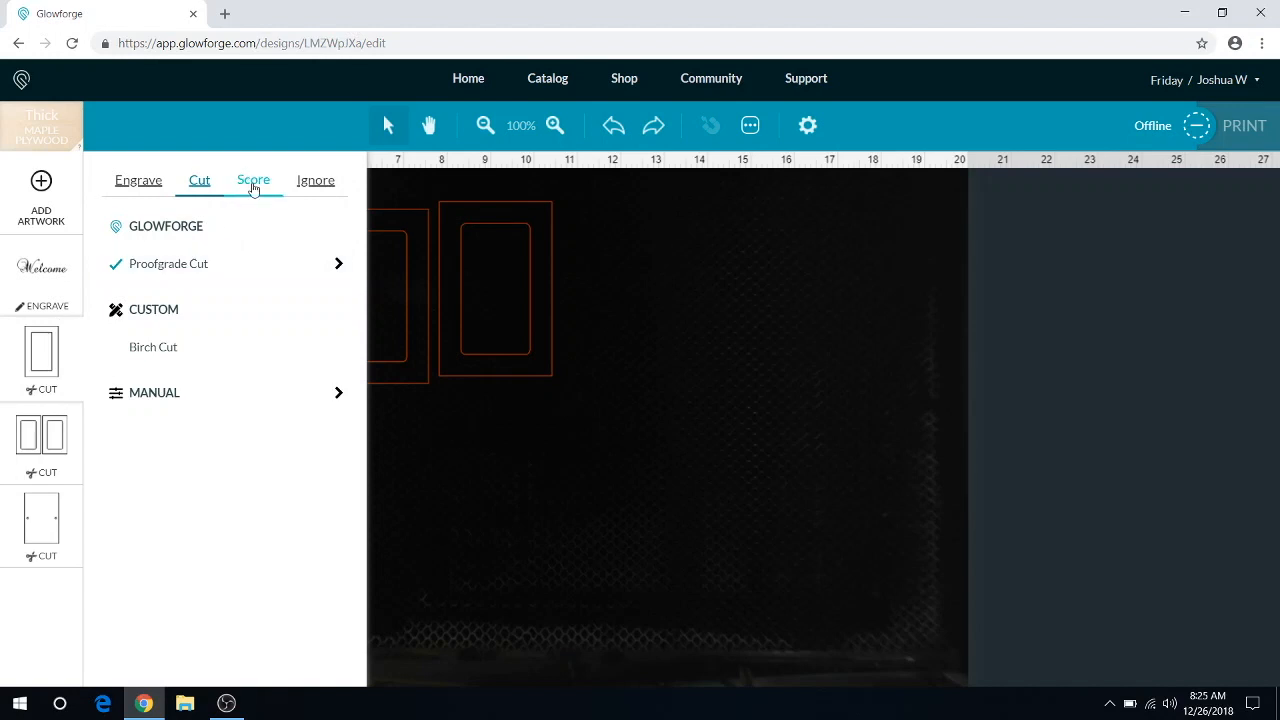
click(253, 181)
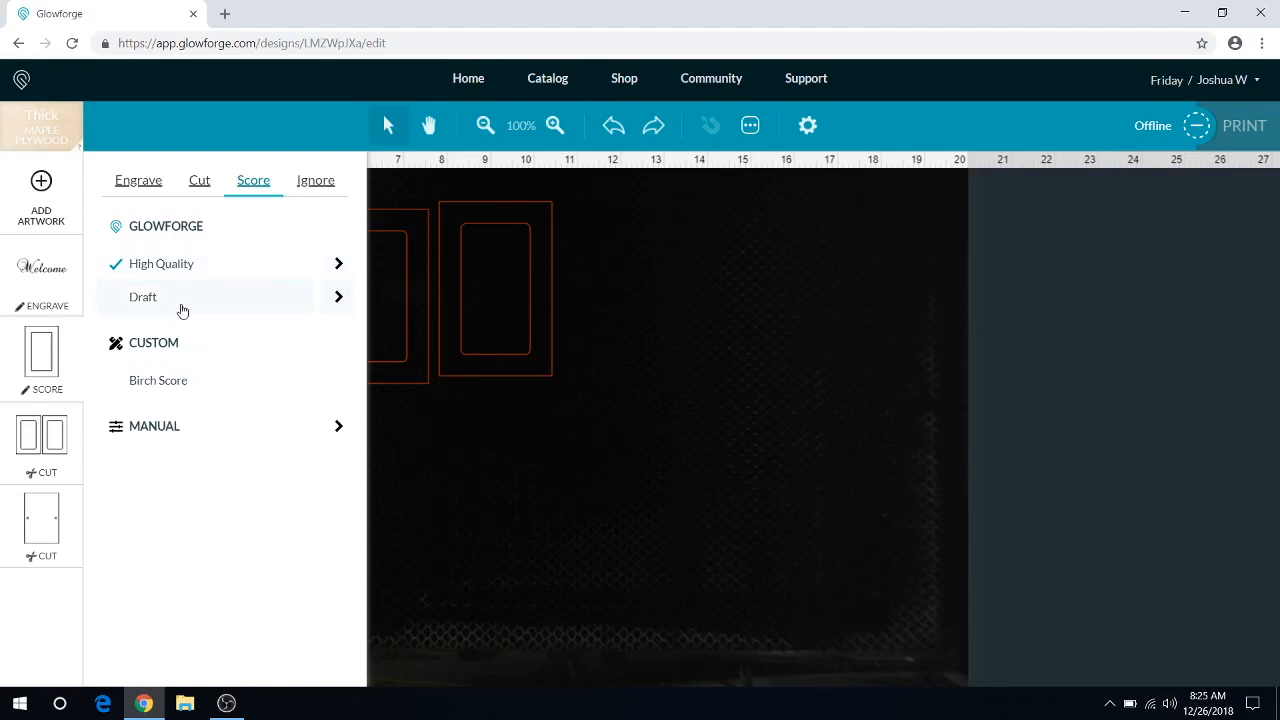
click(181, 309)
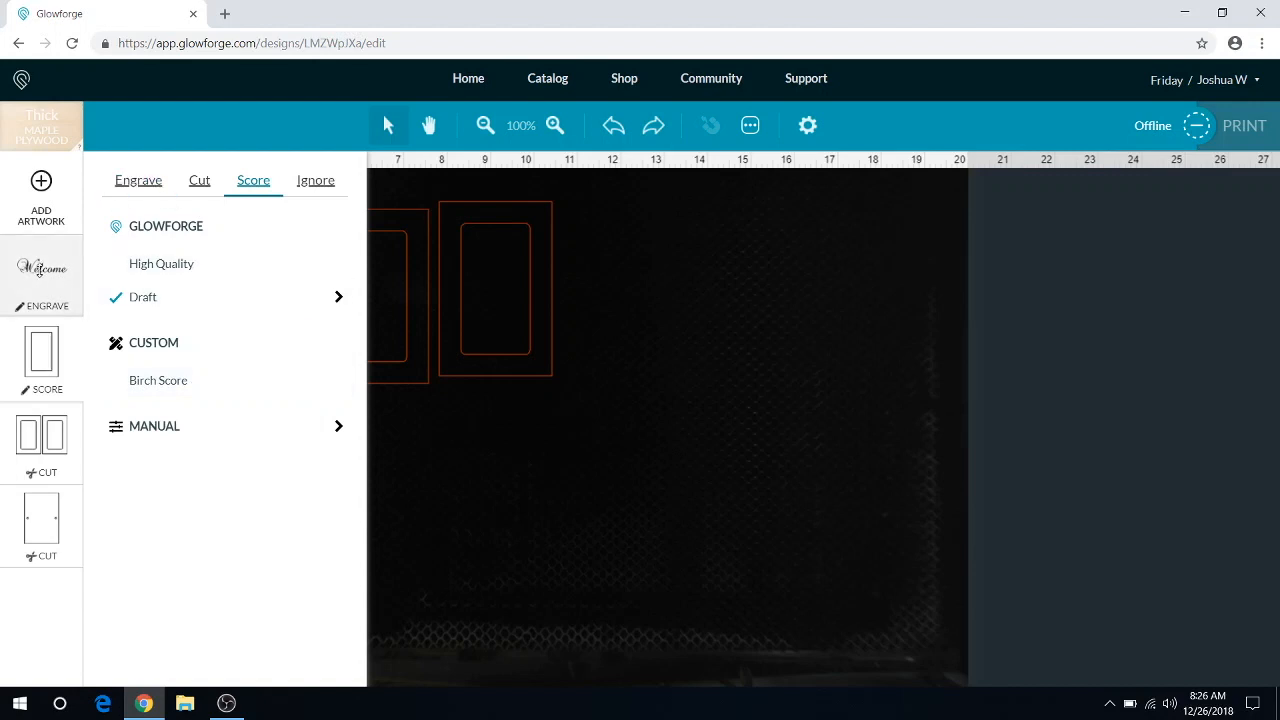
Step: Examine the Draft Photo engraving parameters for the Welcome text
click(39, 271)
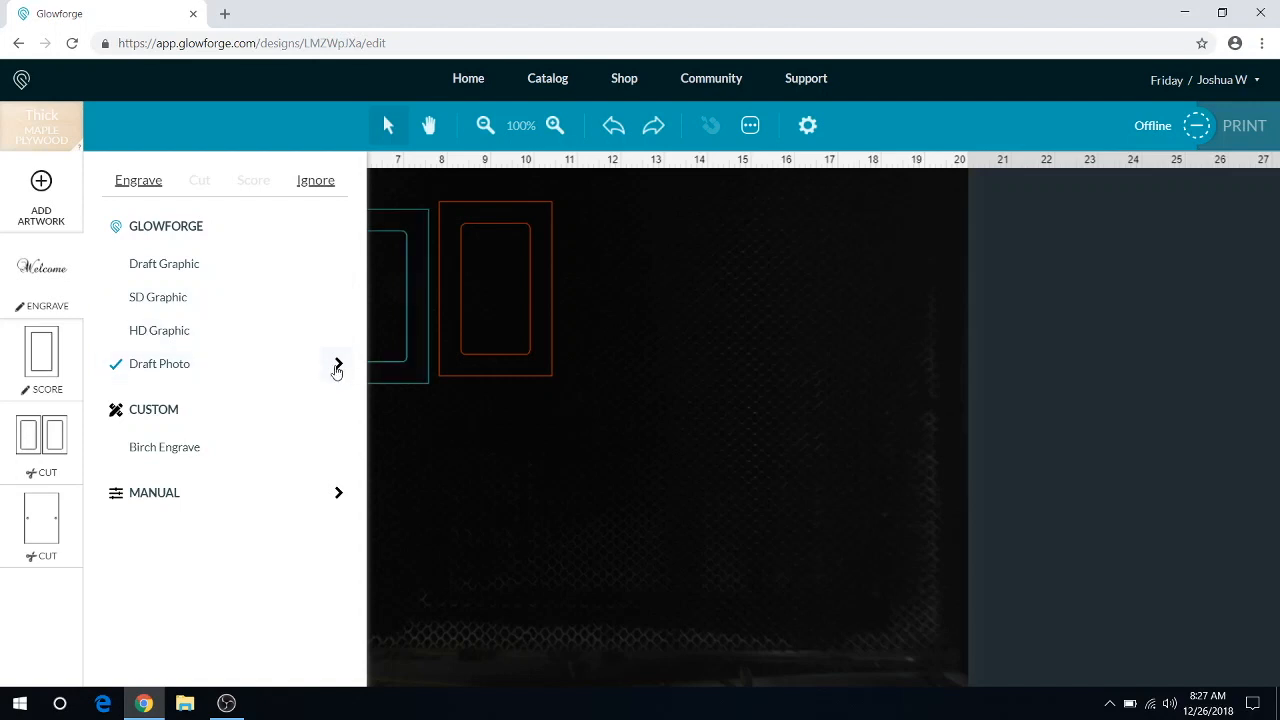
click(338, 366)
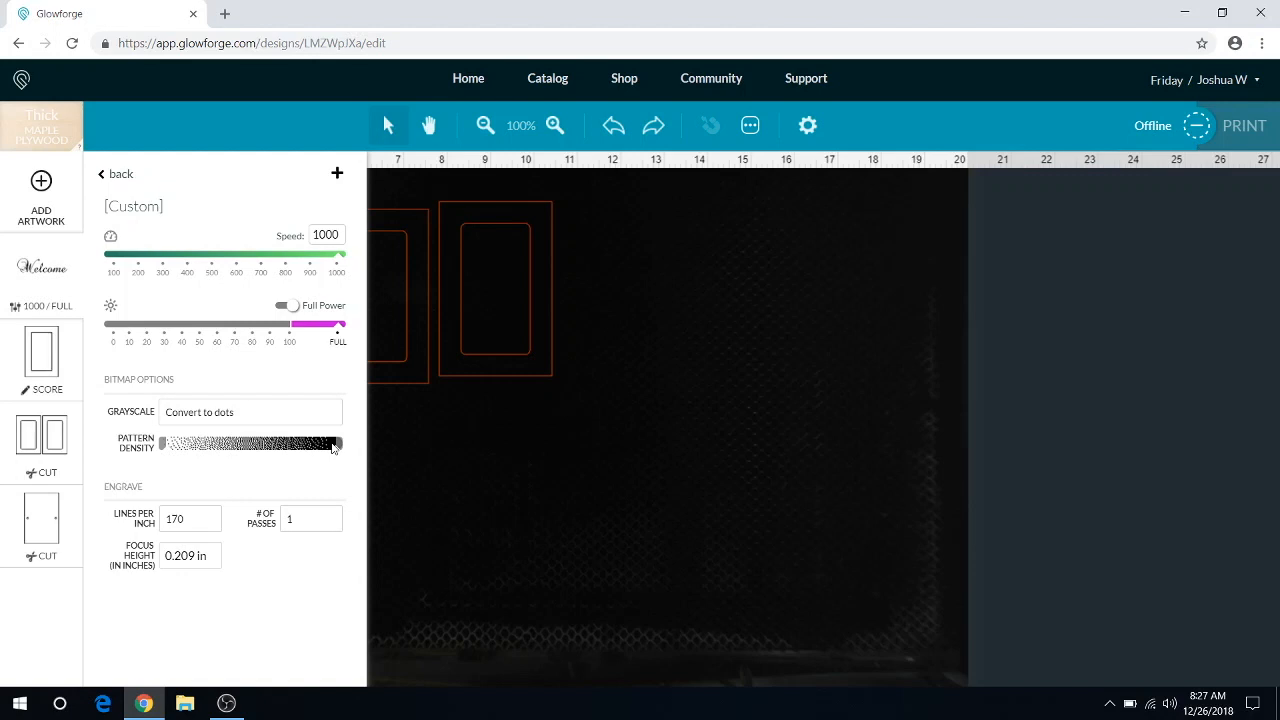
click(104, 178)
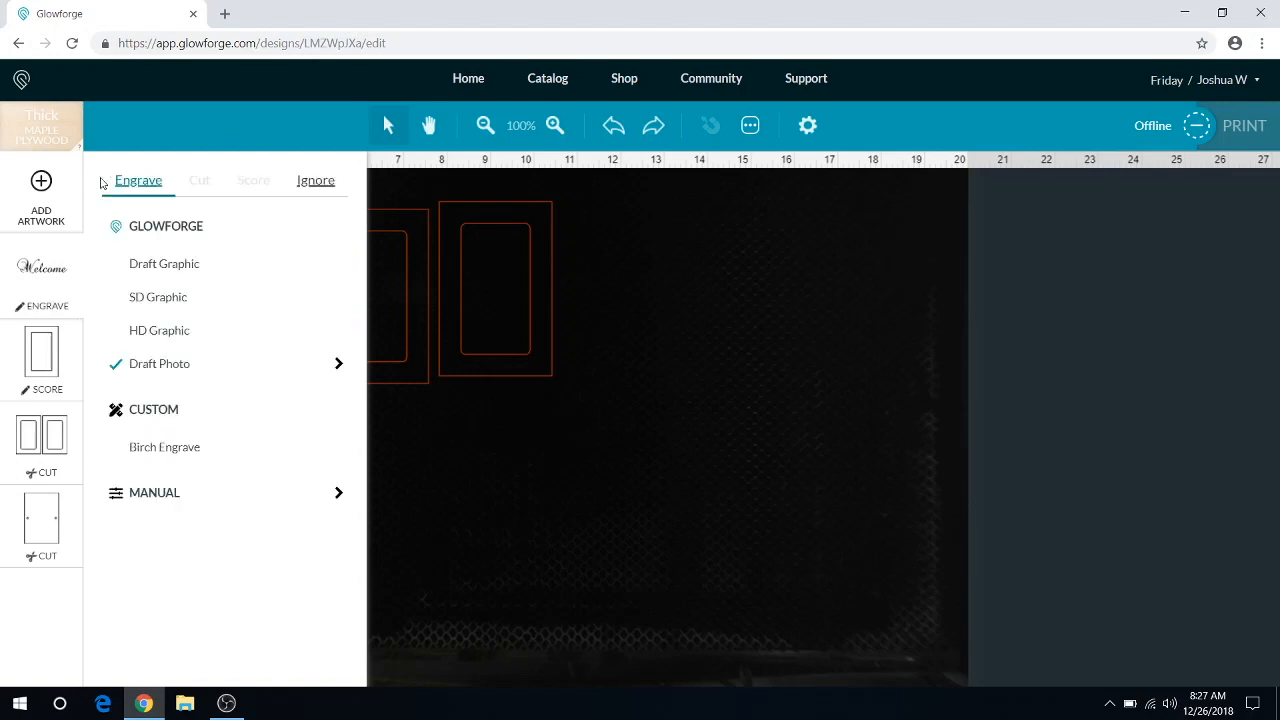
Step: Examine the SD Graphic engraving parameters for the Welcome text, and return its setting to Draft Photo
click(173, 307)
click(337, 300)
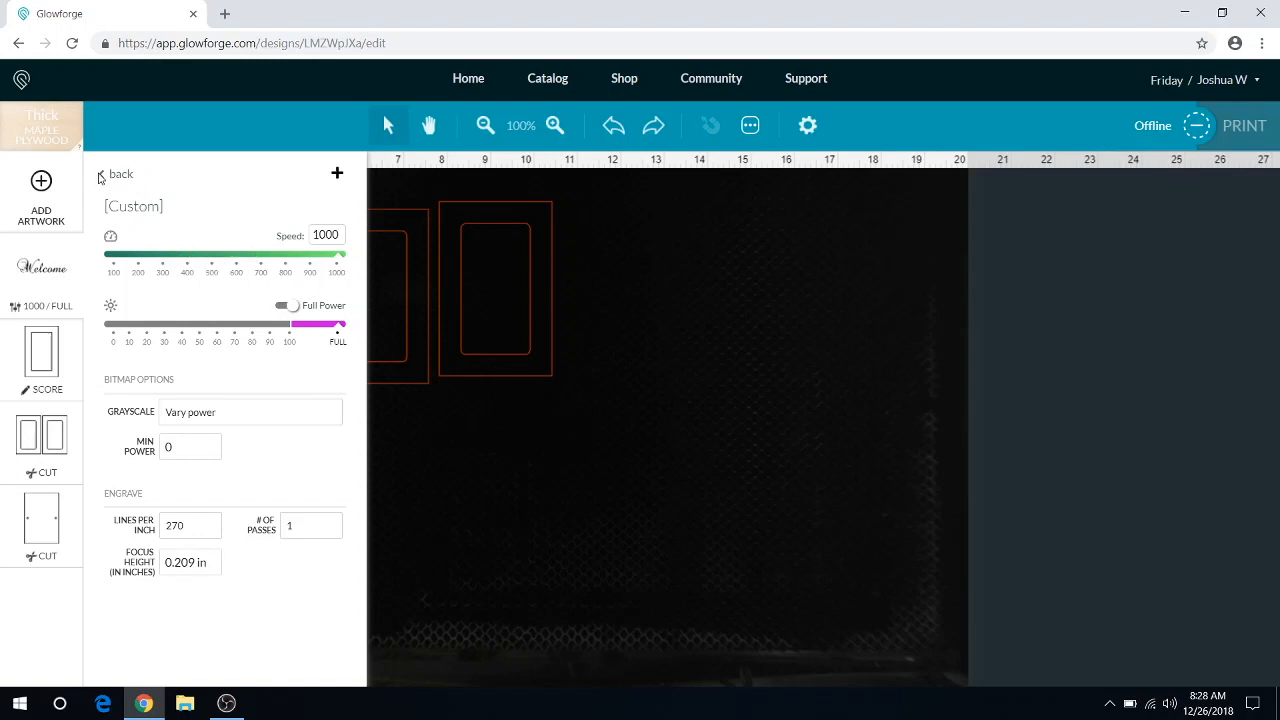
click(101, 176)
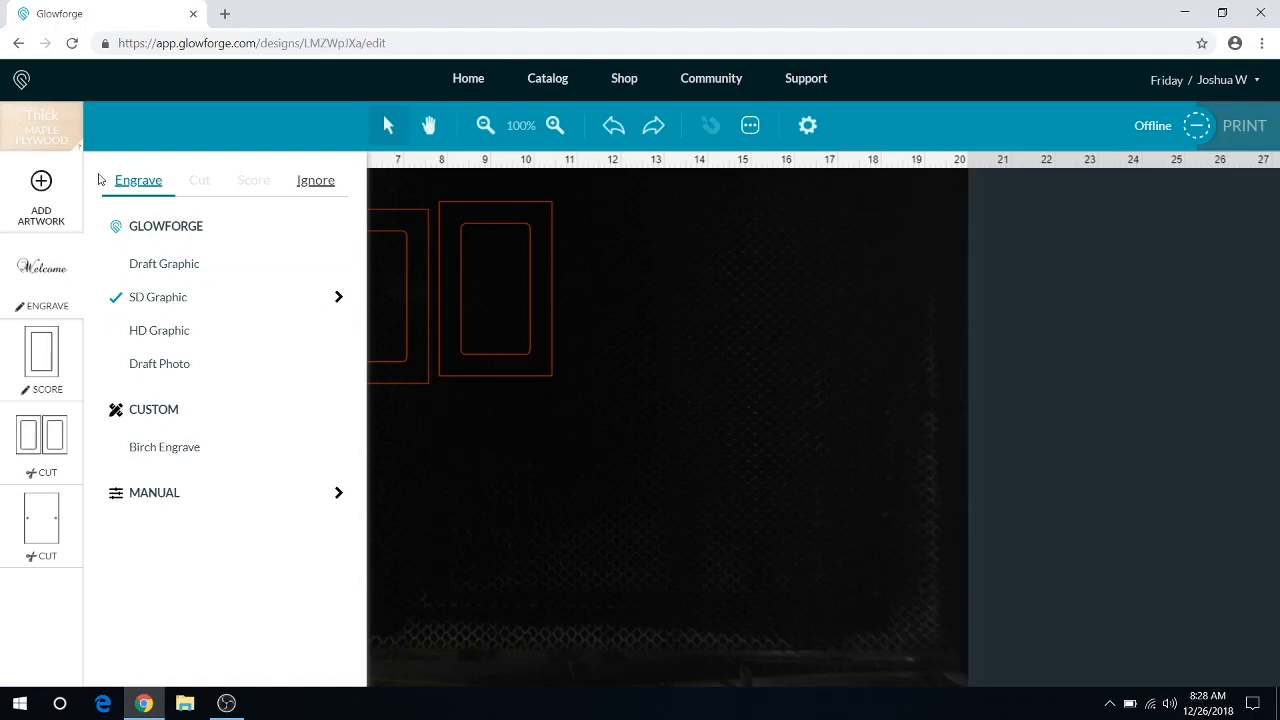
click(159, 366)
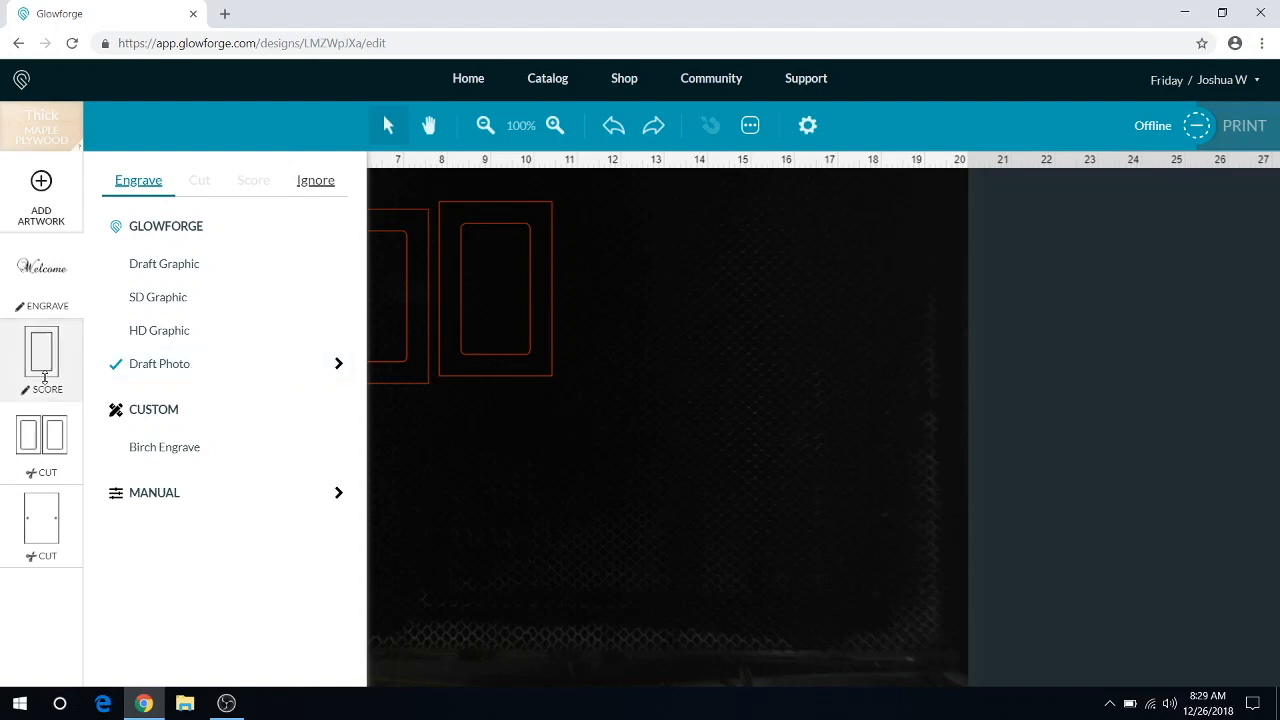
click(707, 522)
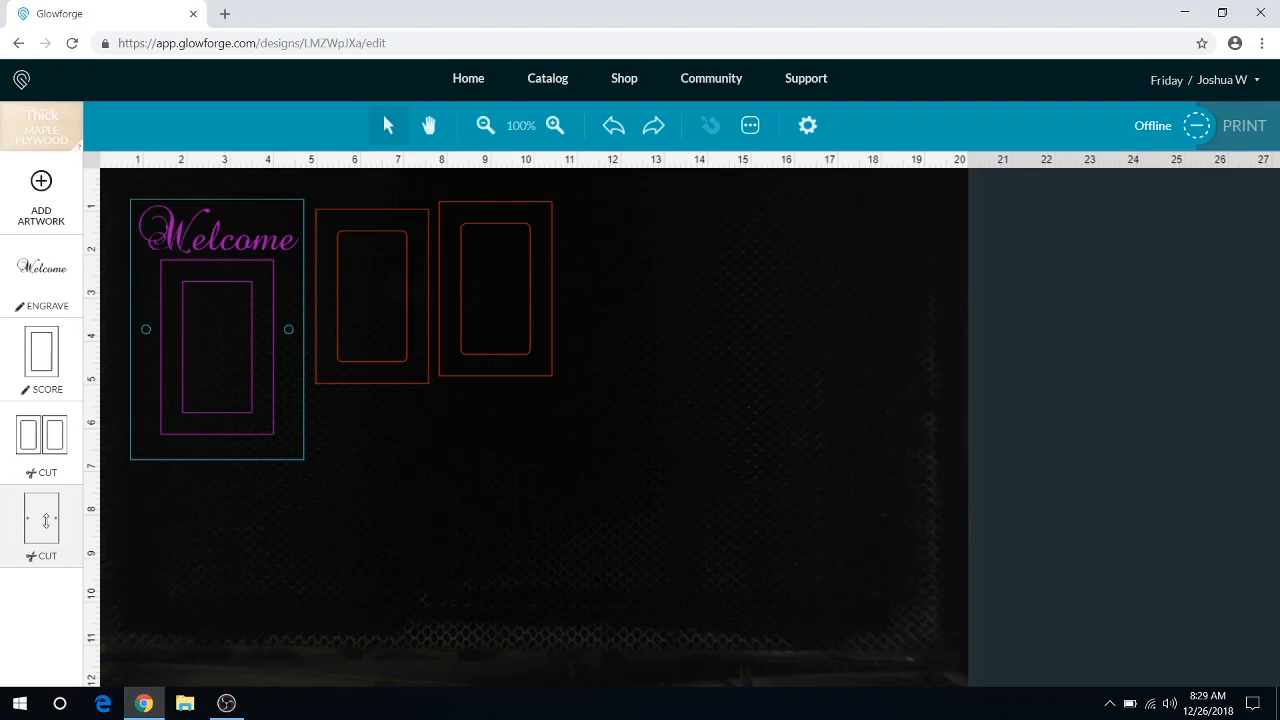
click(386, 549)
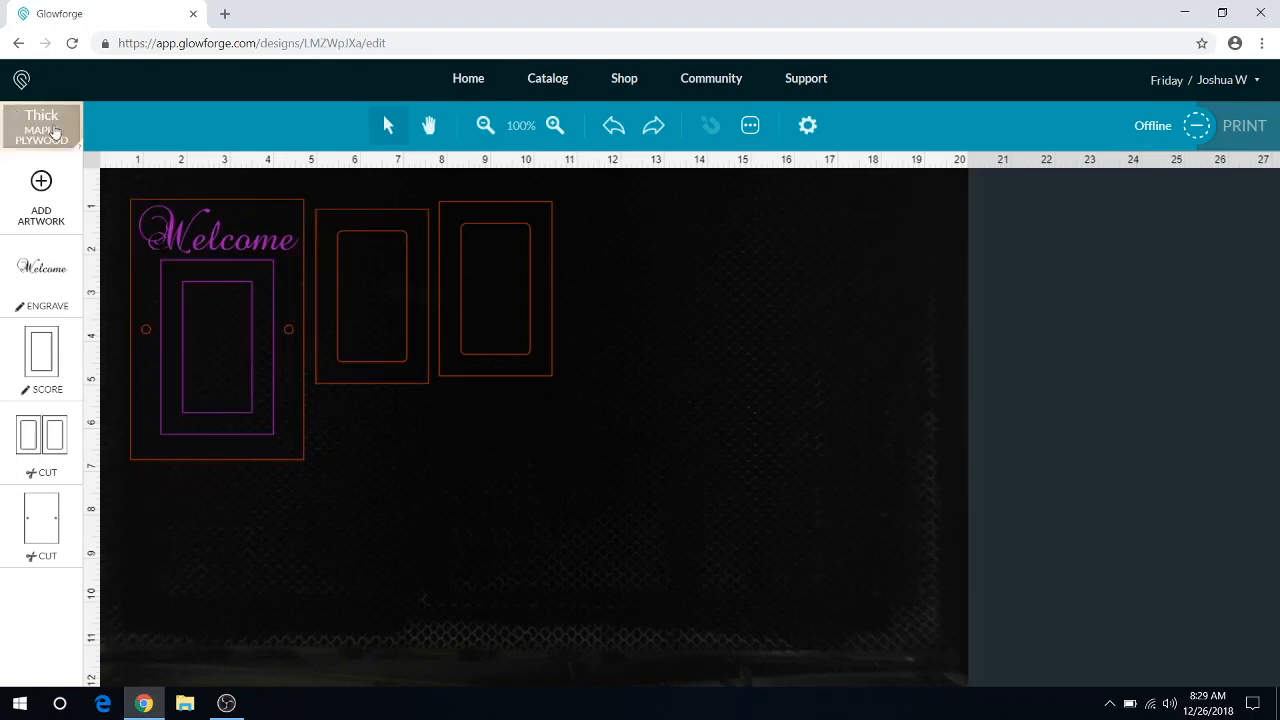
Step: Switch the print material to an uncertified one with a thickness of 0.2 in
click(55, 133)
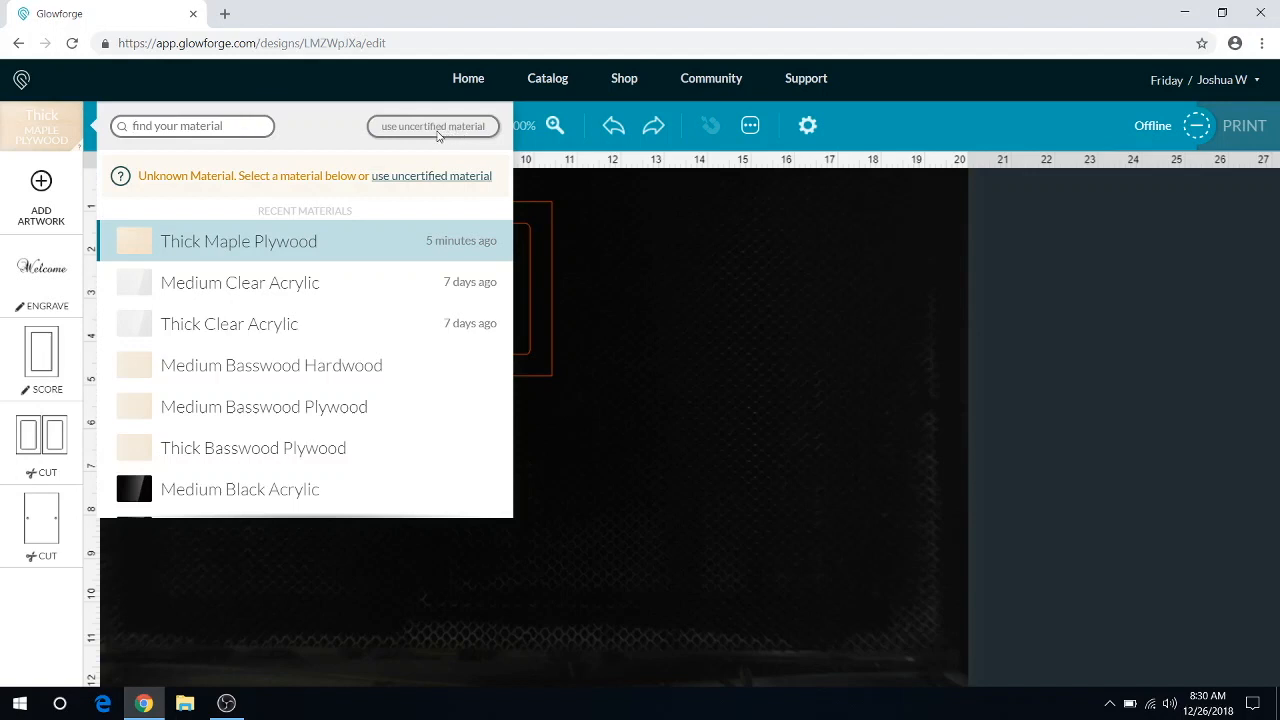
click(437, 130)
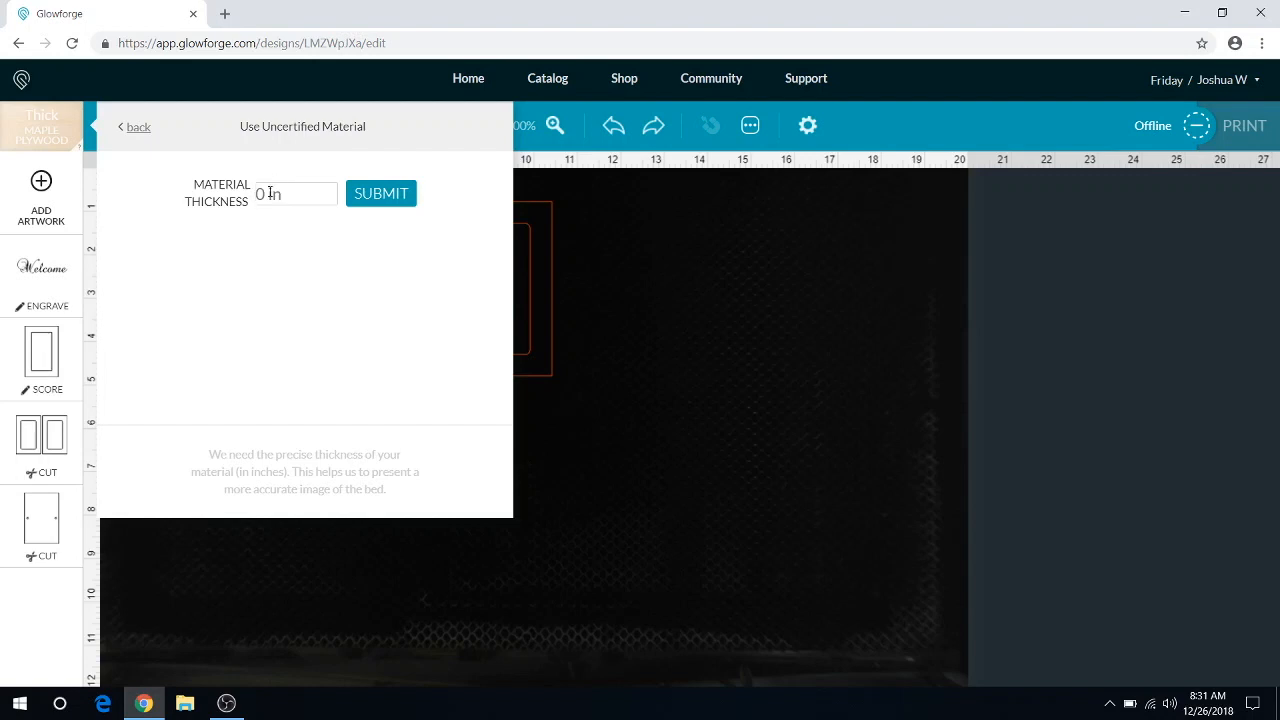
text(0.2)
click(334, 252)
key(BackSpace)
text(18)
key(BackSpace)
key(BackSpace)
text(2)
click(305, 194)
click(393, 200)
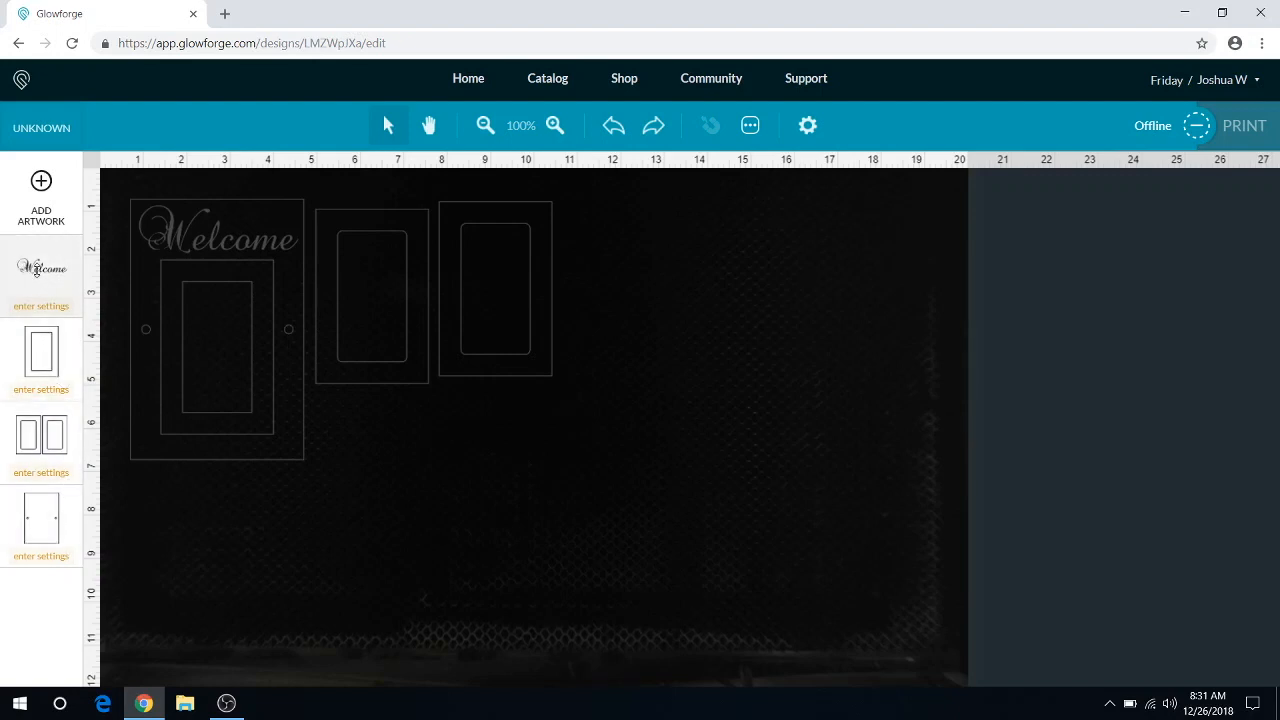
Step: Try full power in the manual engrave settings for the Welcome text, and review the grayscale and speed options
click(36, 270)
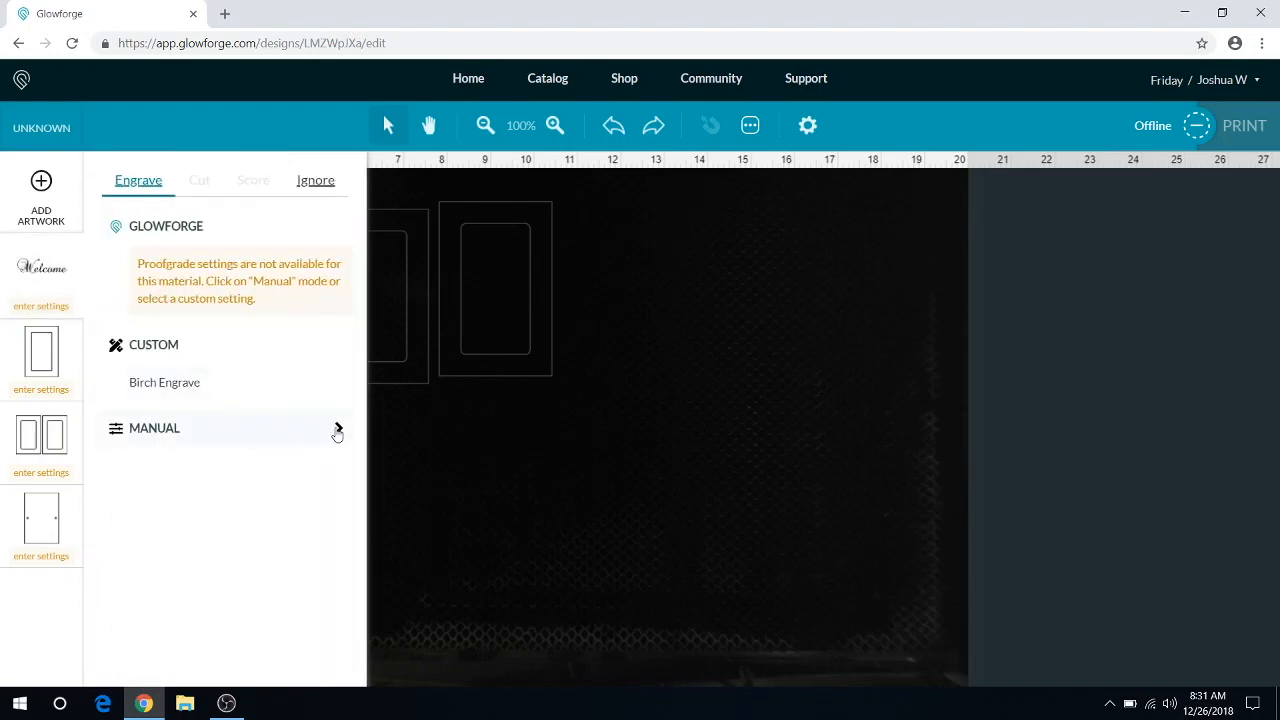
click(338, 430)
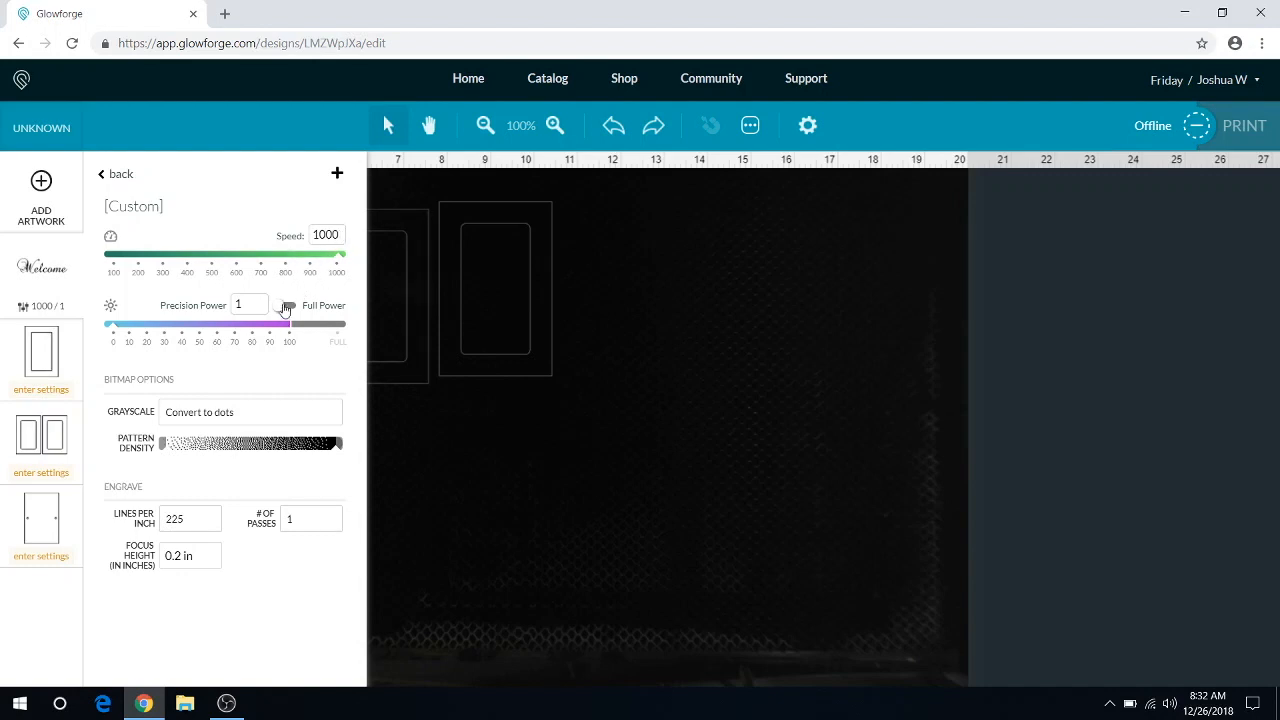
click(287, 306)
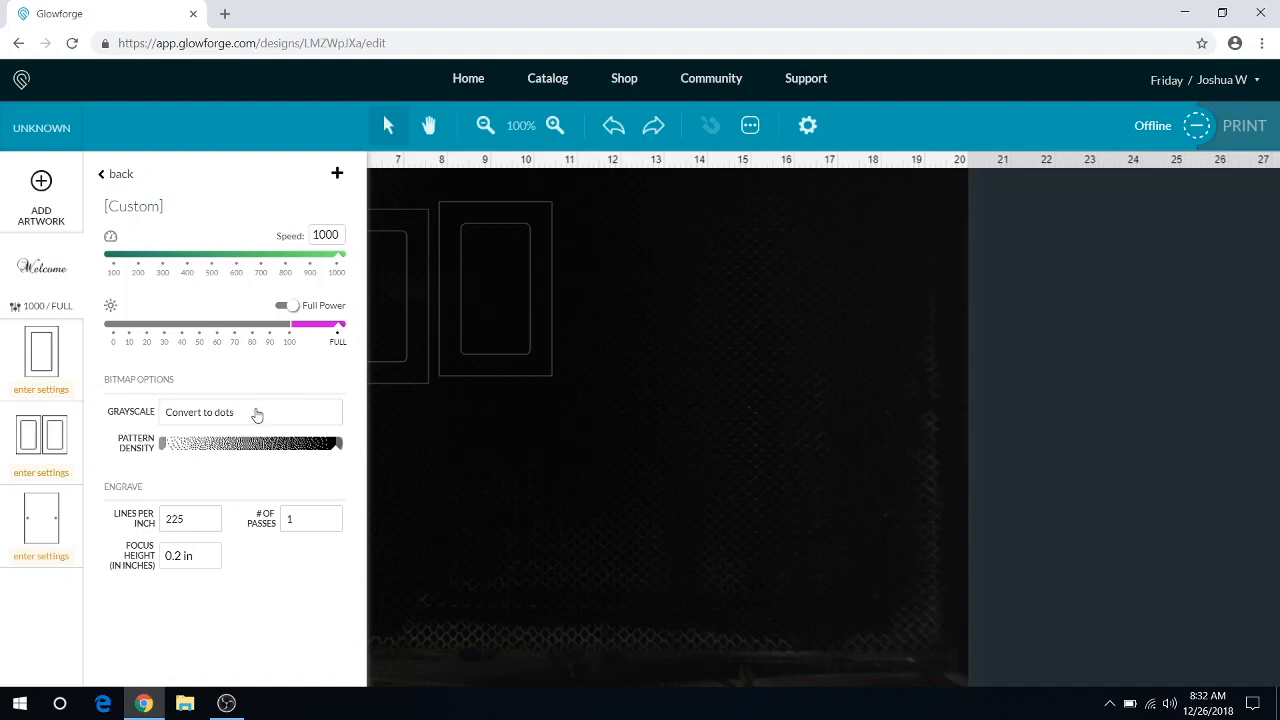
click(256, 413)
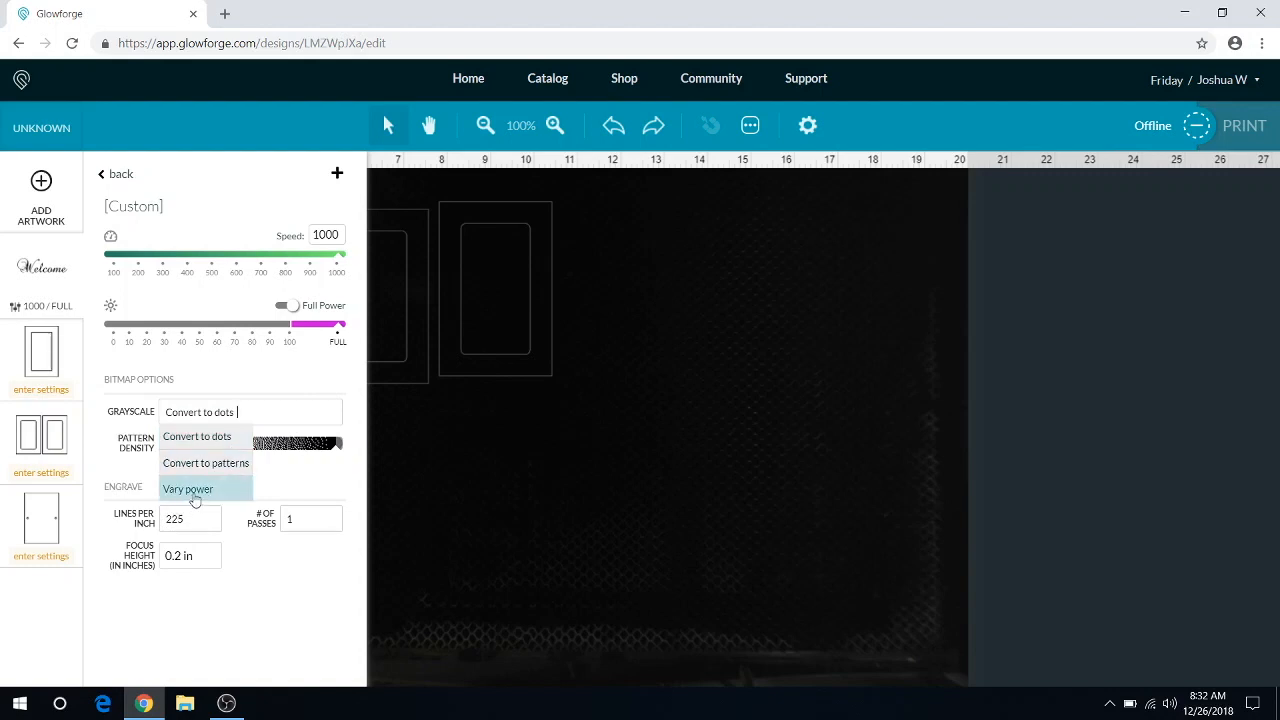
click(341, 487)
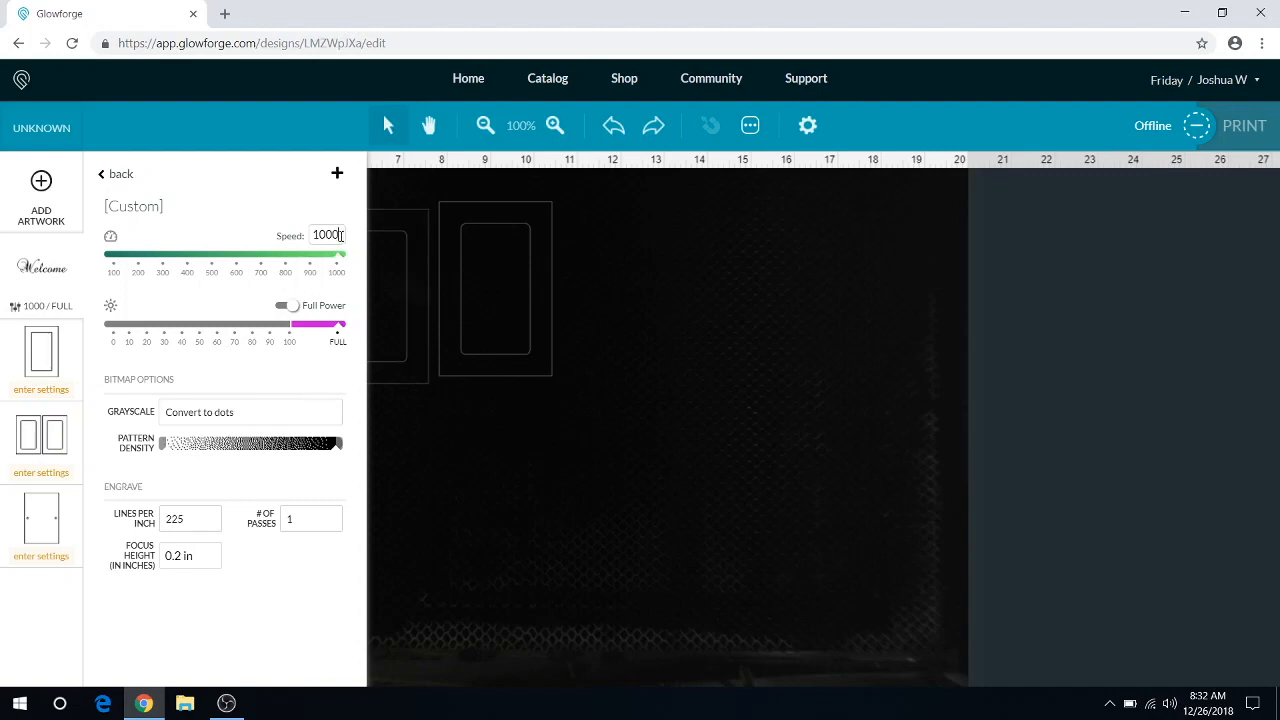
drag(343, 235, 310, 250)
click(100, 176)
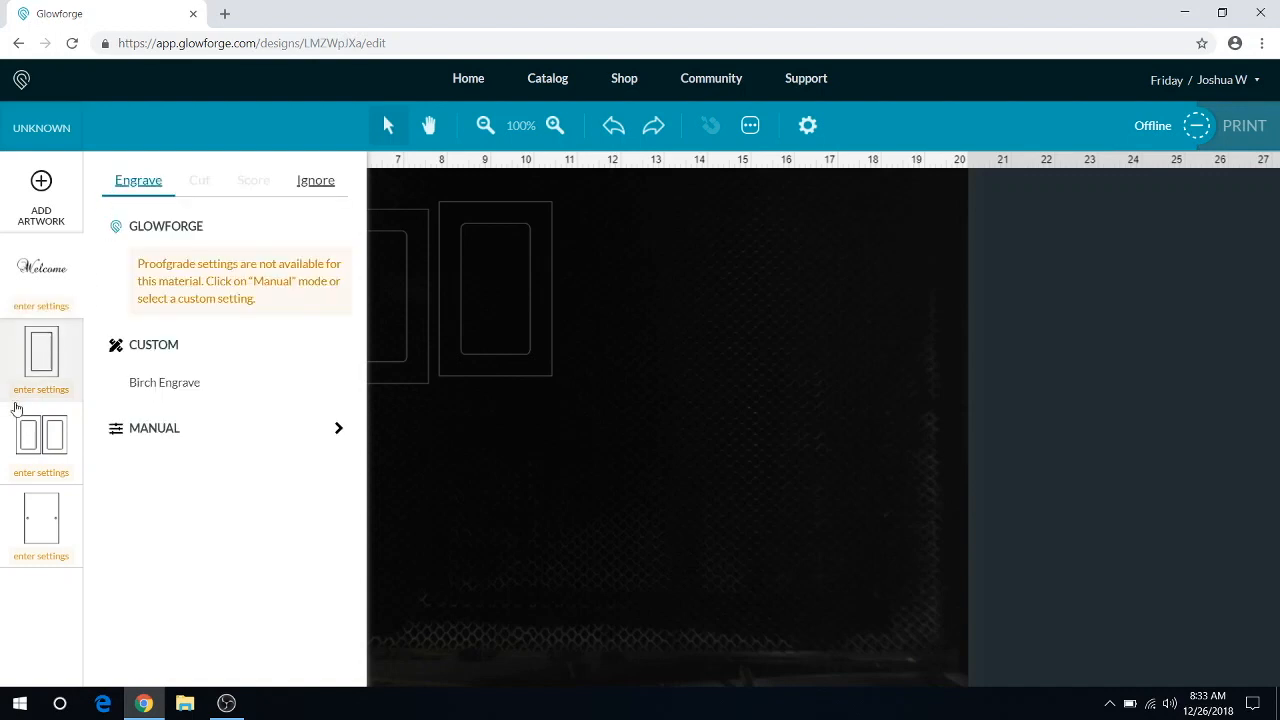
Step: Give the door outline a manual score setting with speed 400 and precision power 35
click(25, 360)
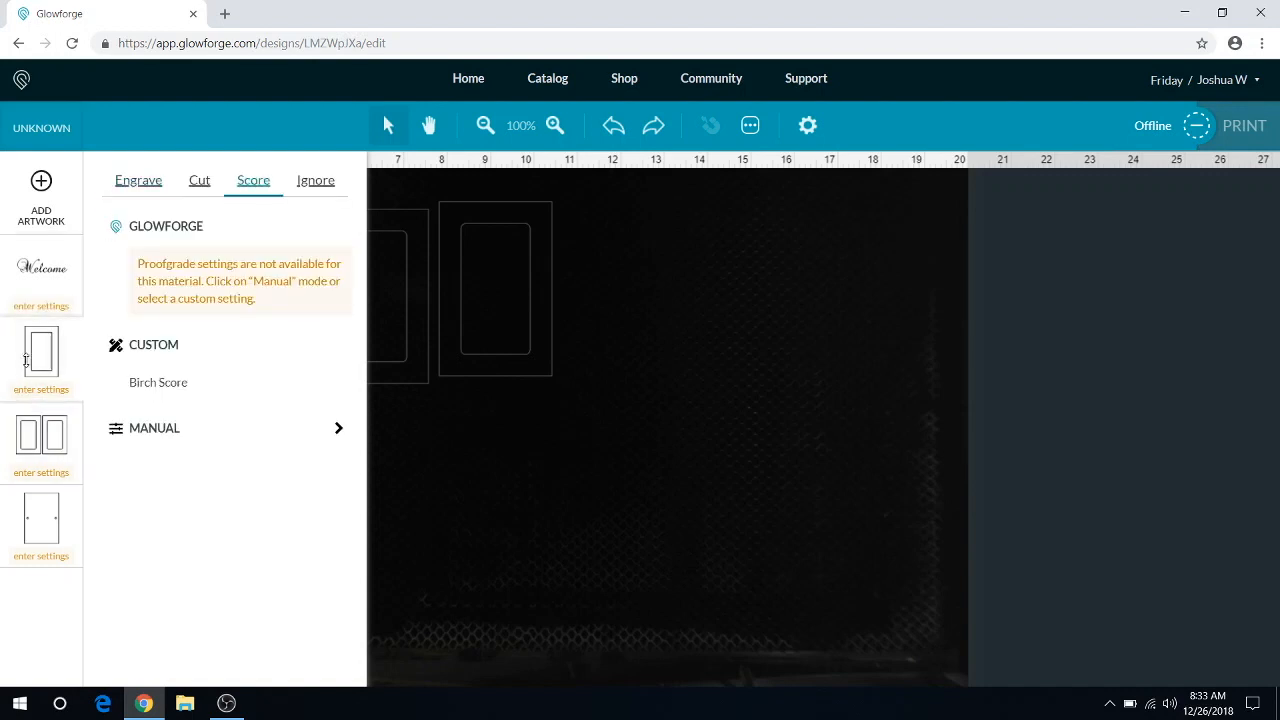
click(446, 454)
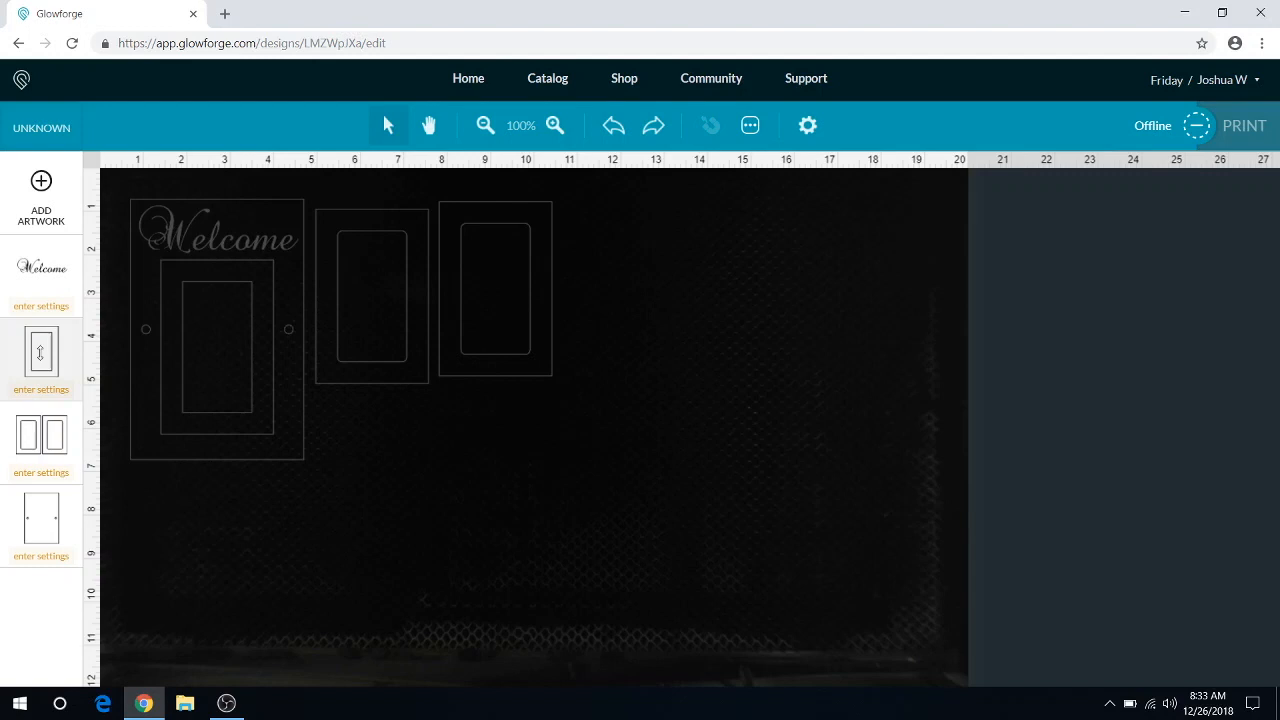
click(40, 352)
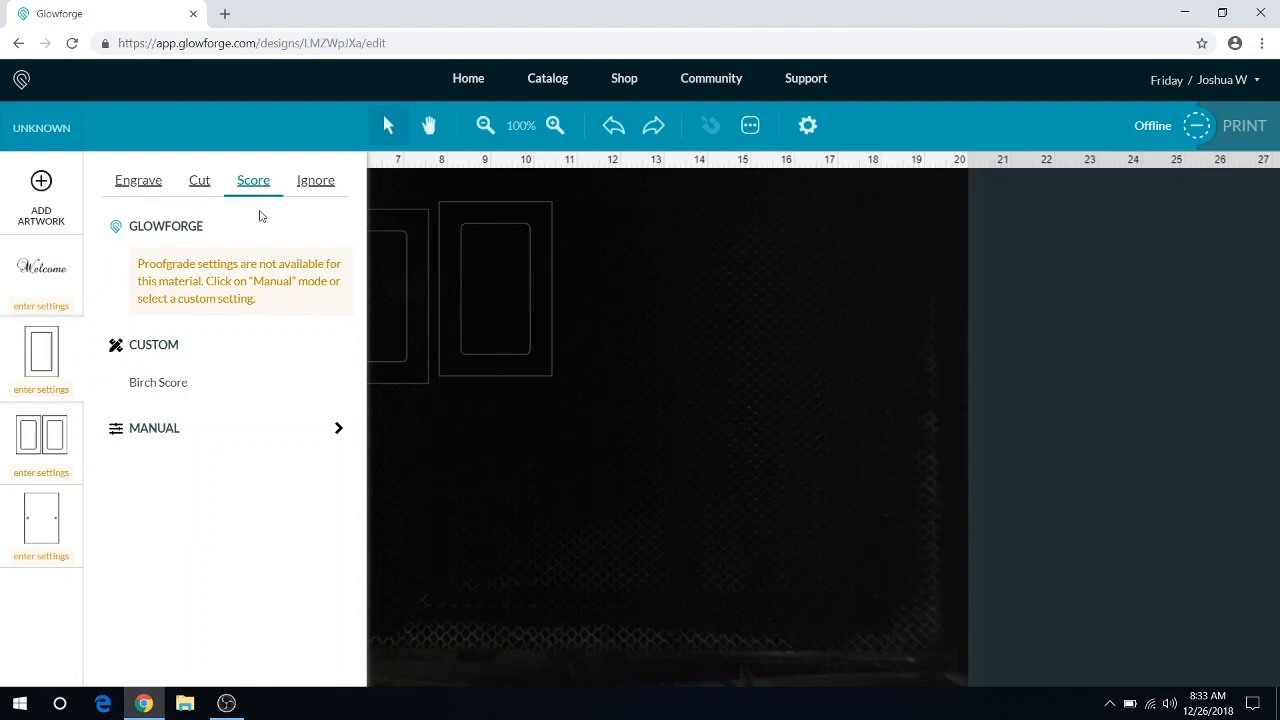
click(340, 431)
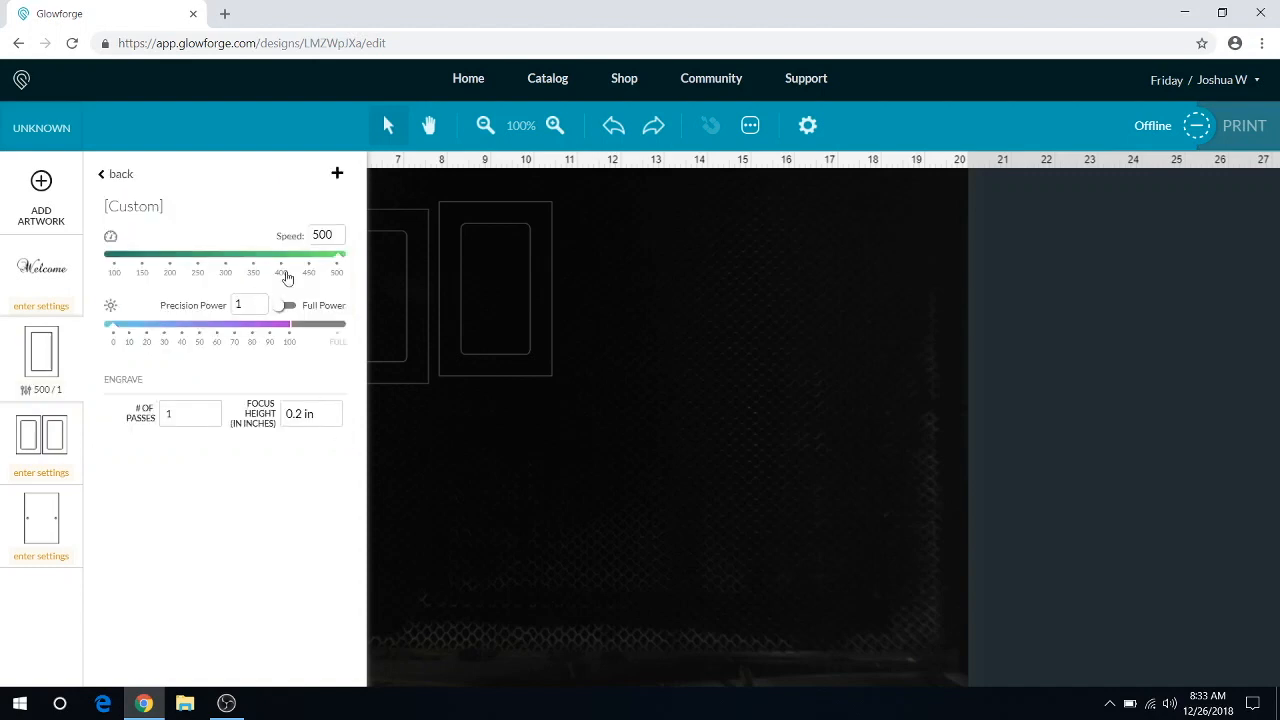
double_click(329, 234)
text(400)
double_click(253, 300)
text(35)
click(403, 458)
click(232, 385)
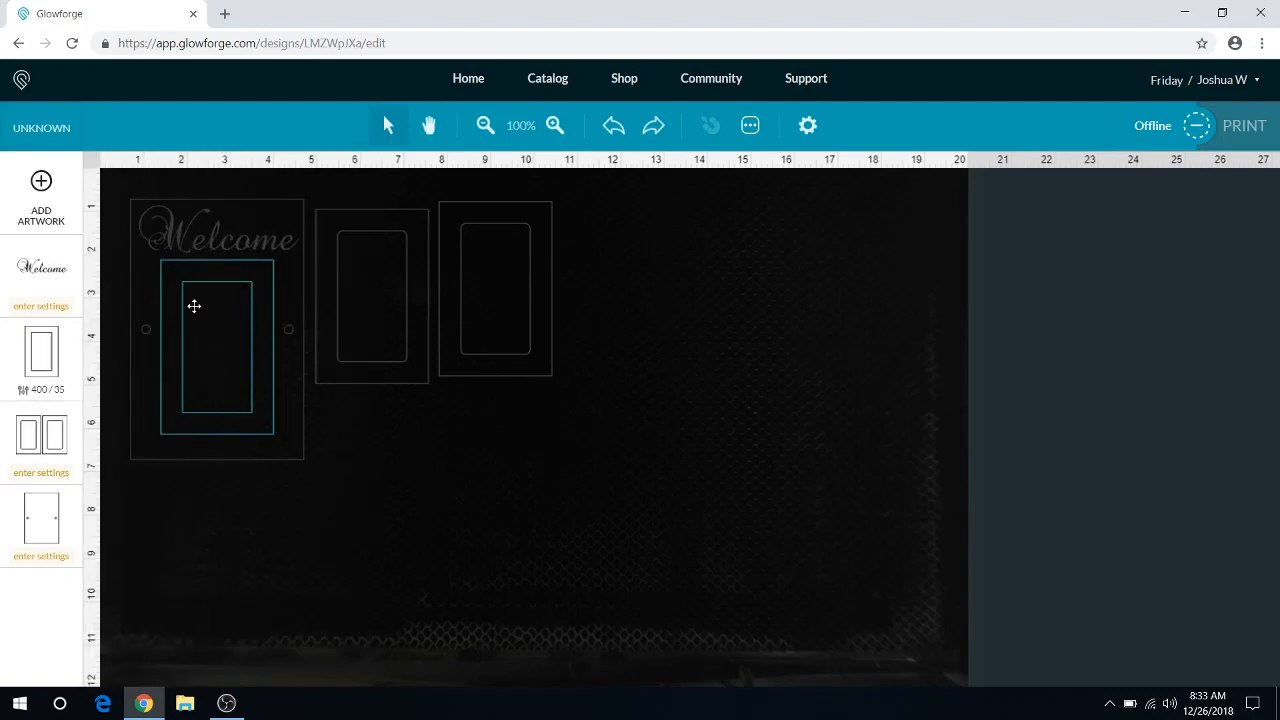
Step: Examine the speed, power and focus height of the saved Birch Cut setting for the pair of door panels
click(32, 437)
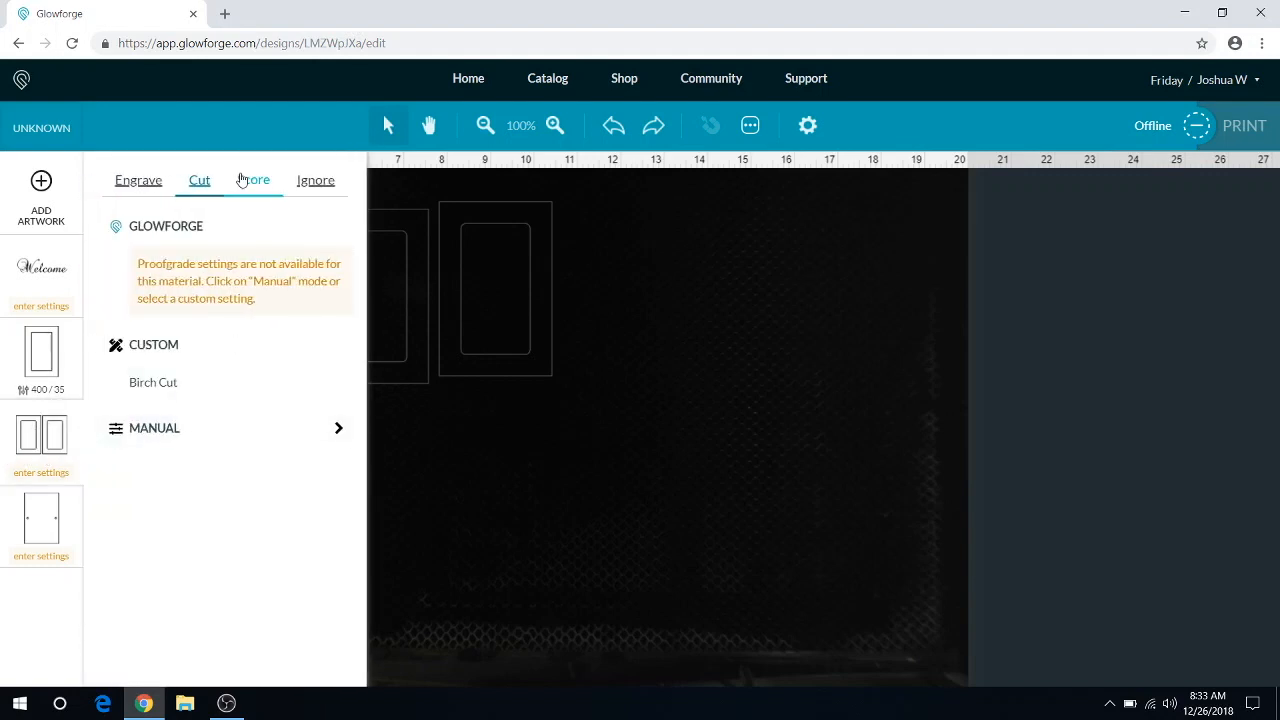
click(172, 189)
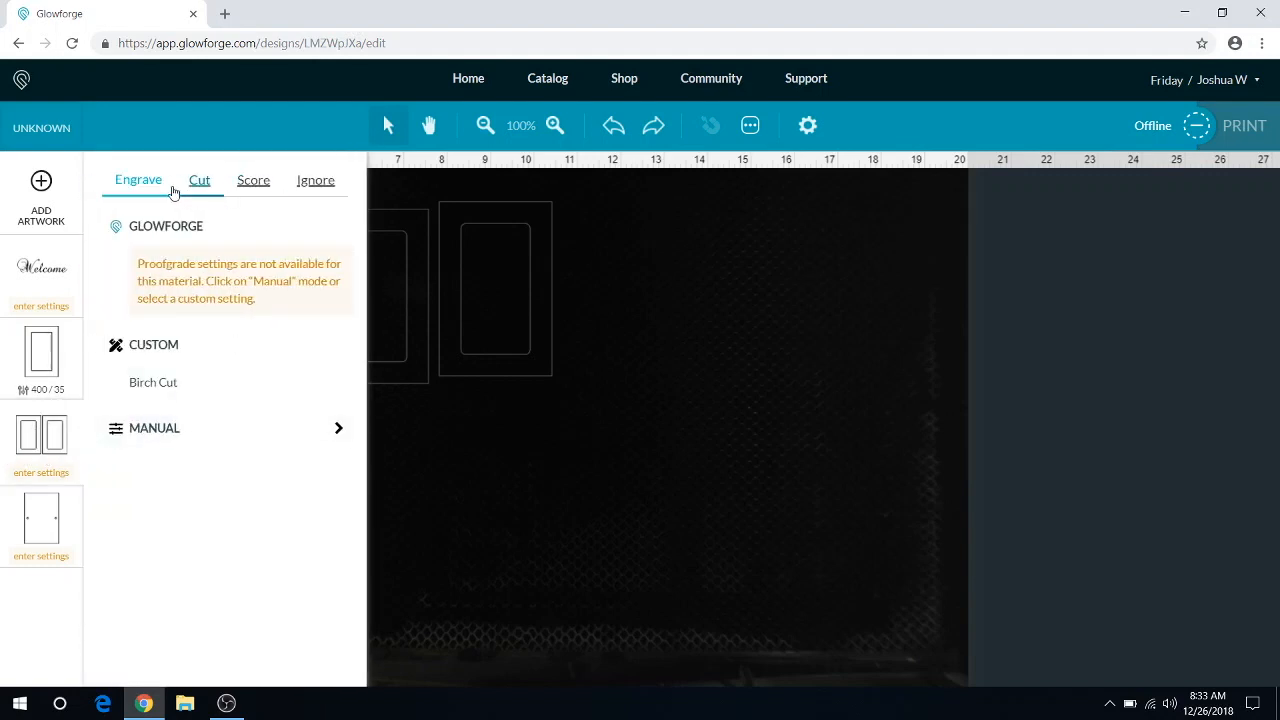
click(180, 192)
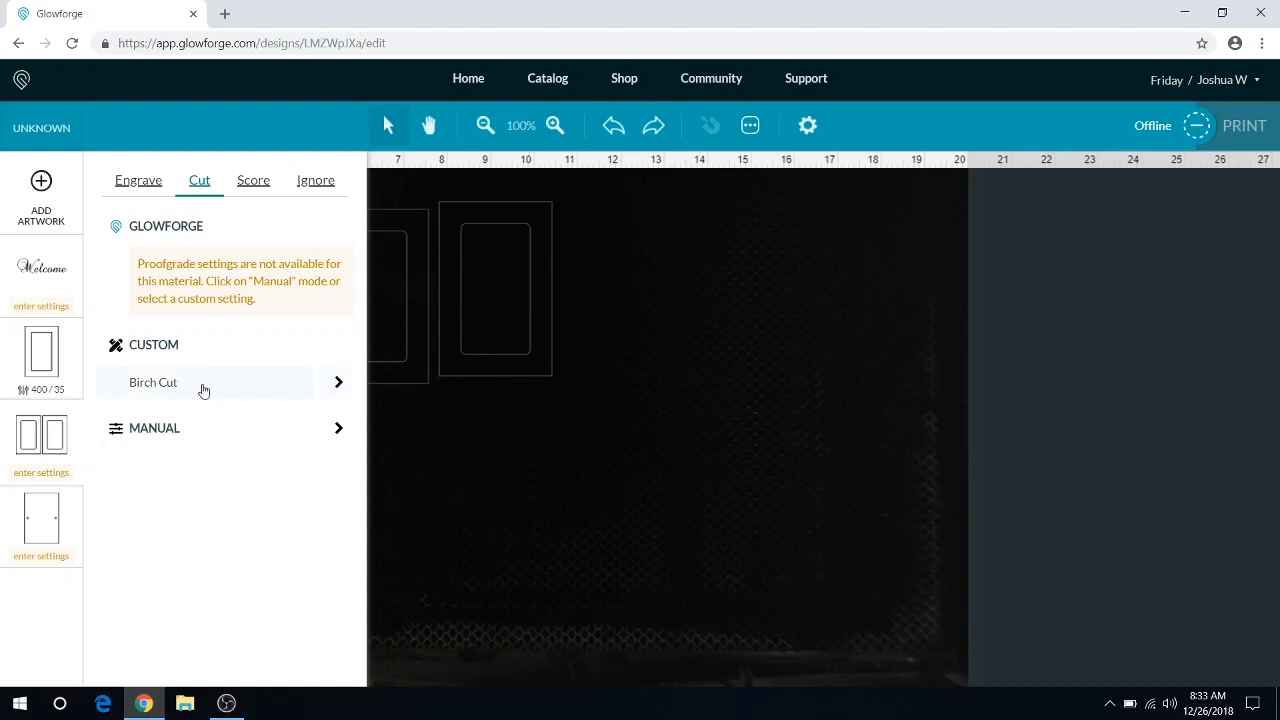
click(337, 383)
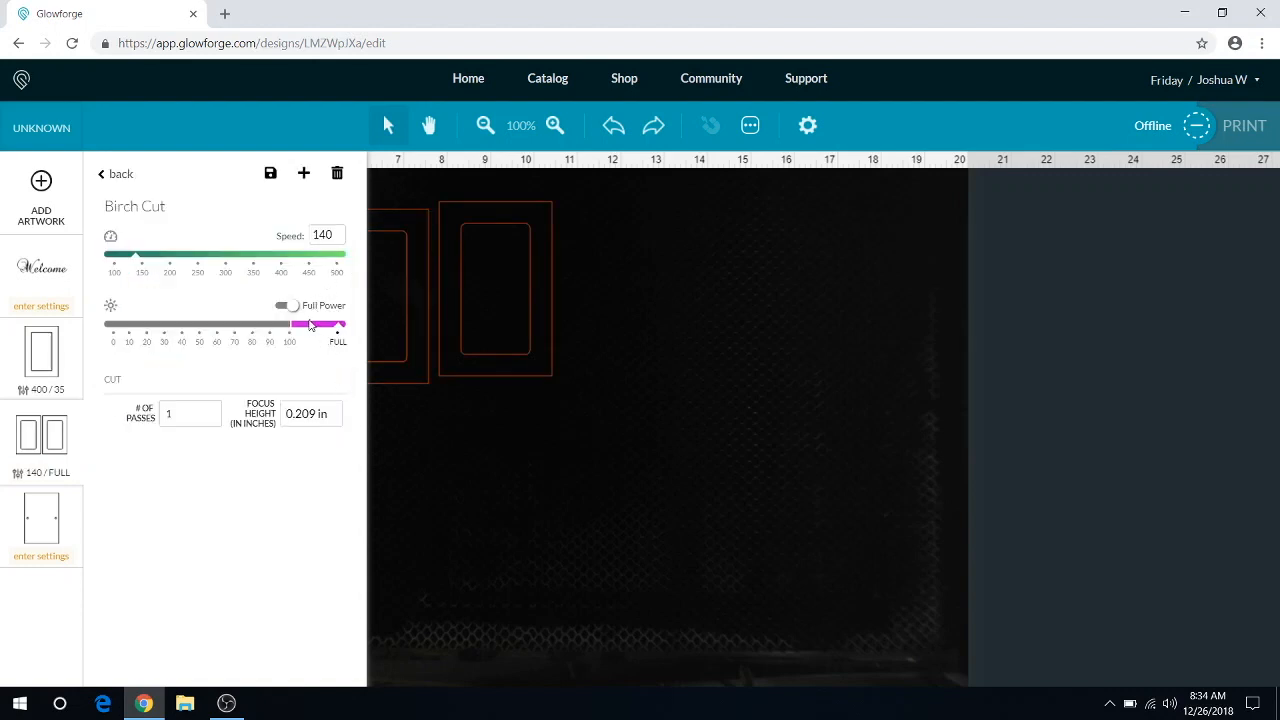
click(112, 175)
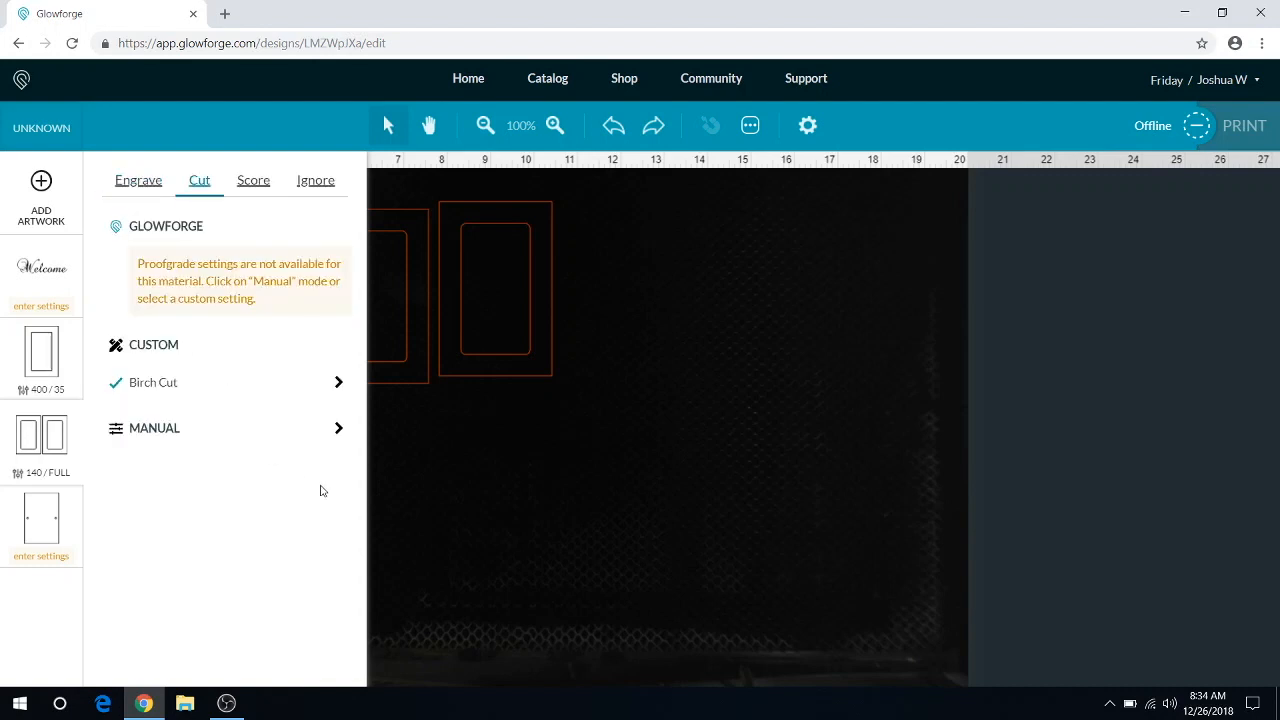
Step: Give the pair of door panels a manual cut setting with speed 140 and full power
click(340, 429)
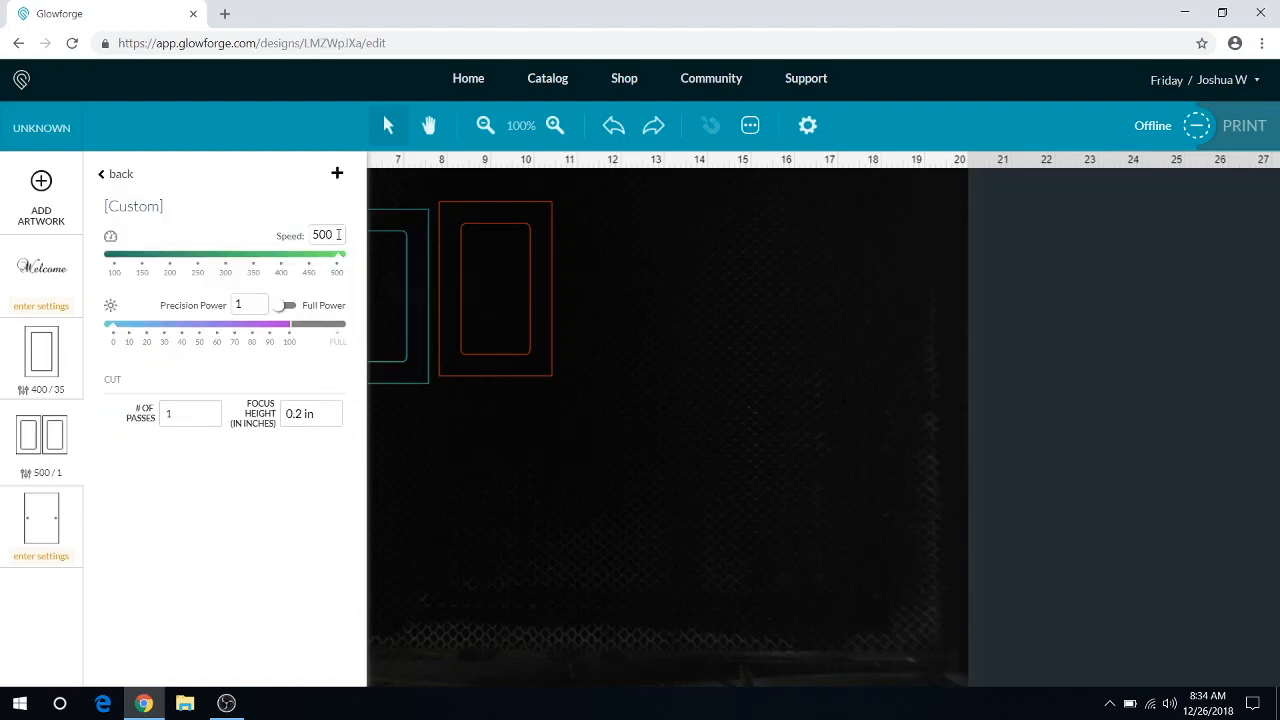
drag(338, 234, 297, 251)
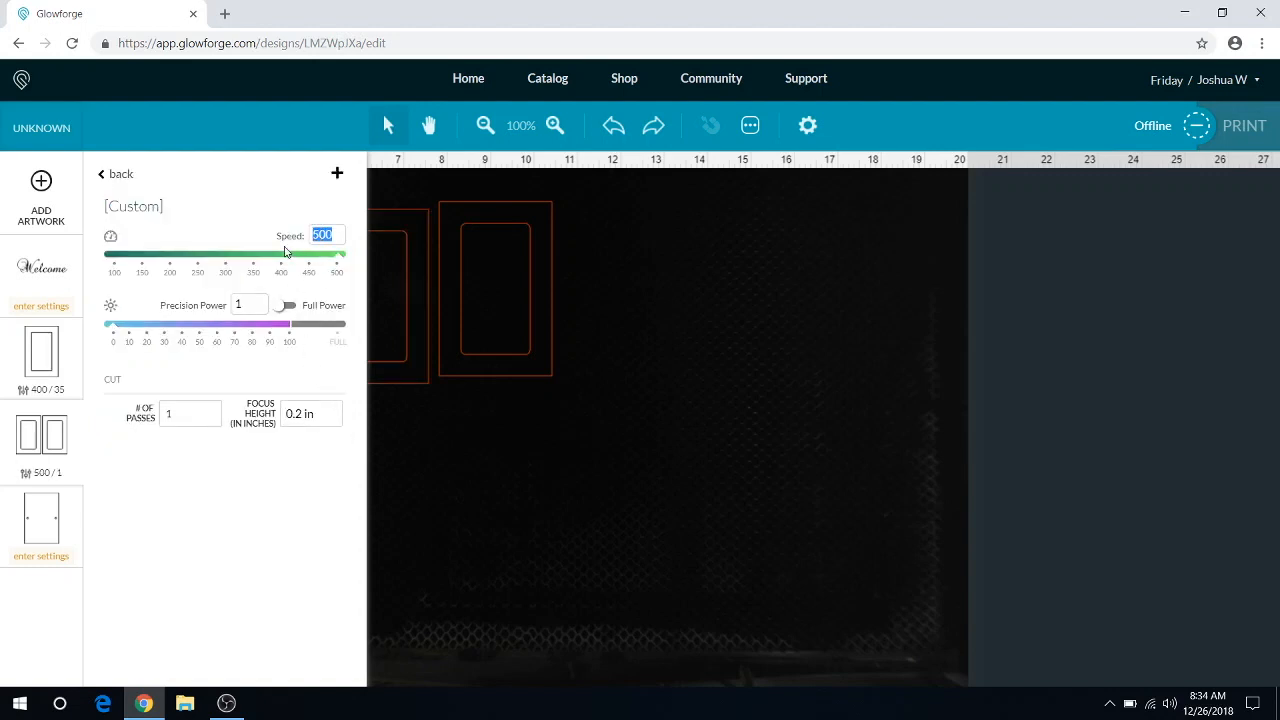
text(140)
click(287, 305)
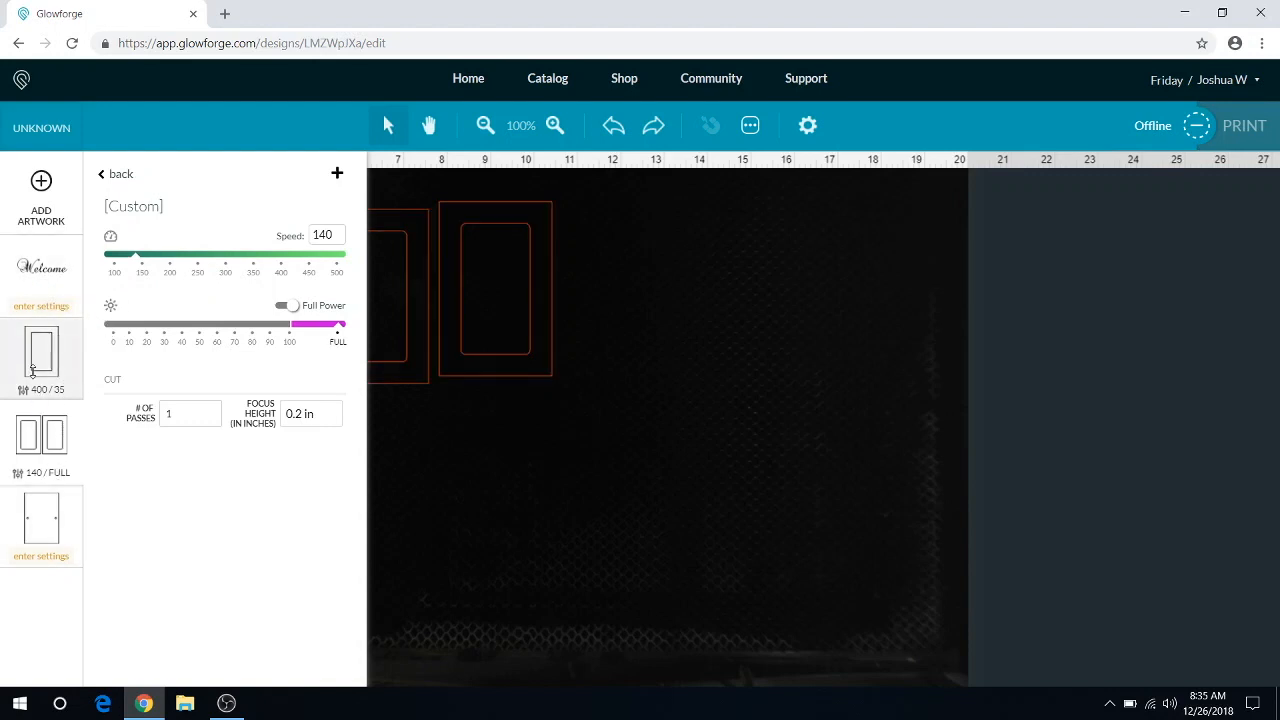
click(36, 271)
click(36, 271)
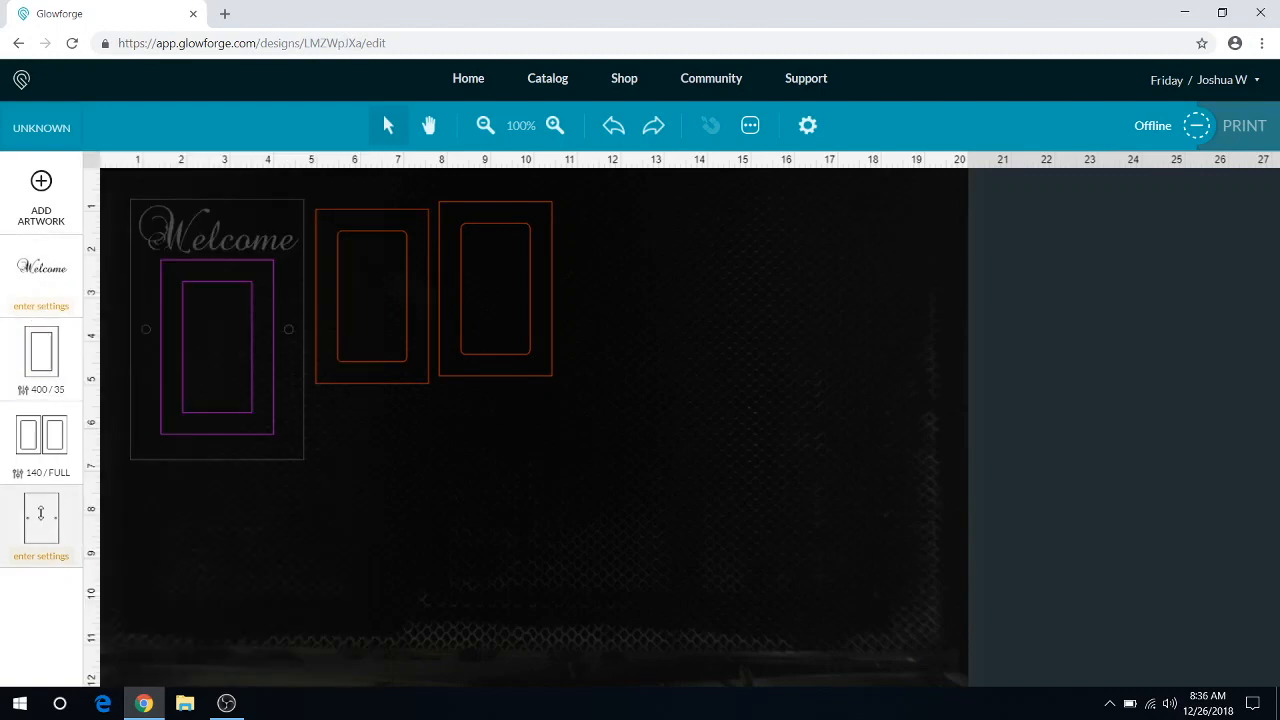
Step: Give the outer outline with the two small holes a manual cut setting with speed 140 and full power
click(41, 513)
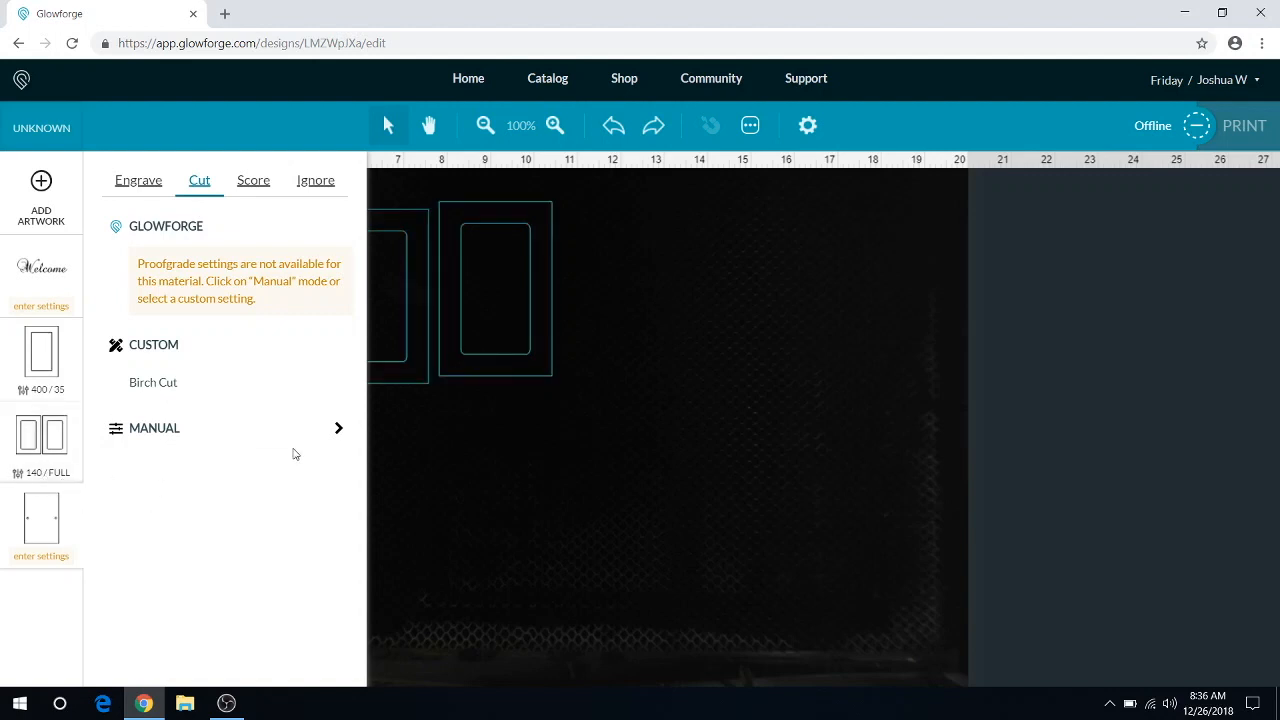
click(340, 430)
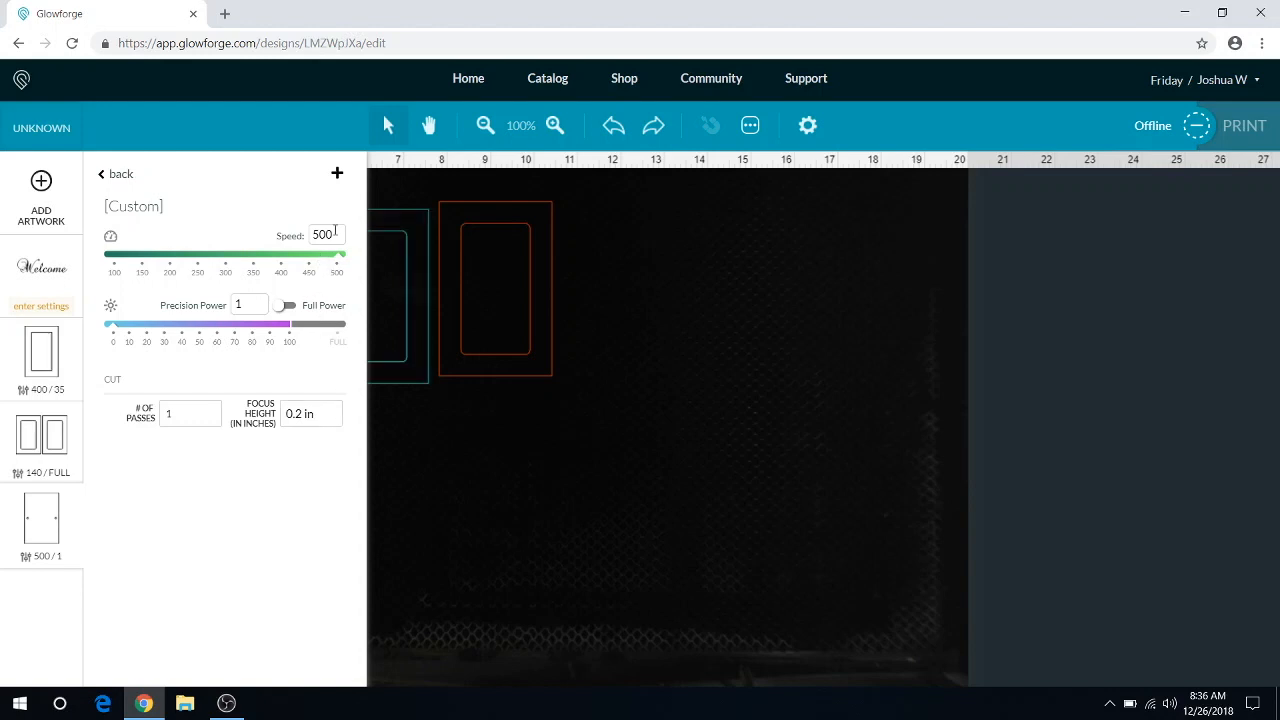
drag(335, 232, 295, 245)
text(140)
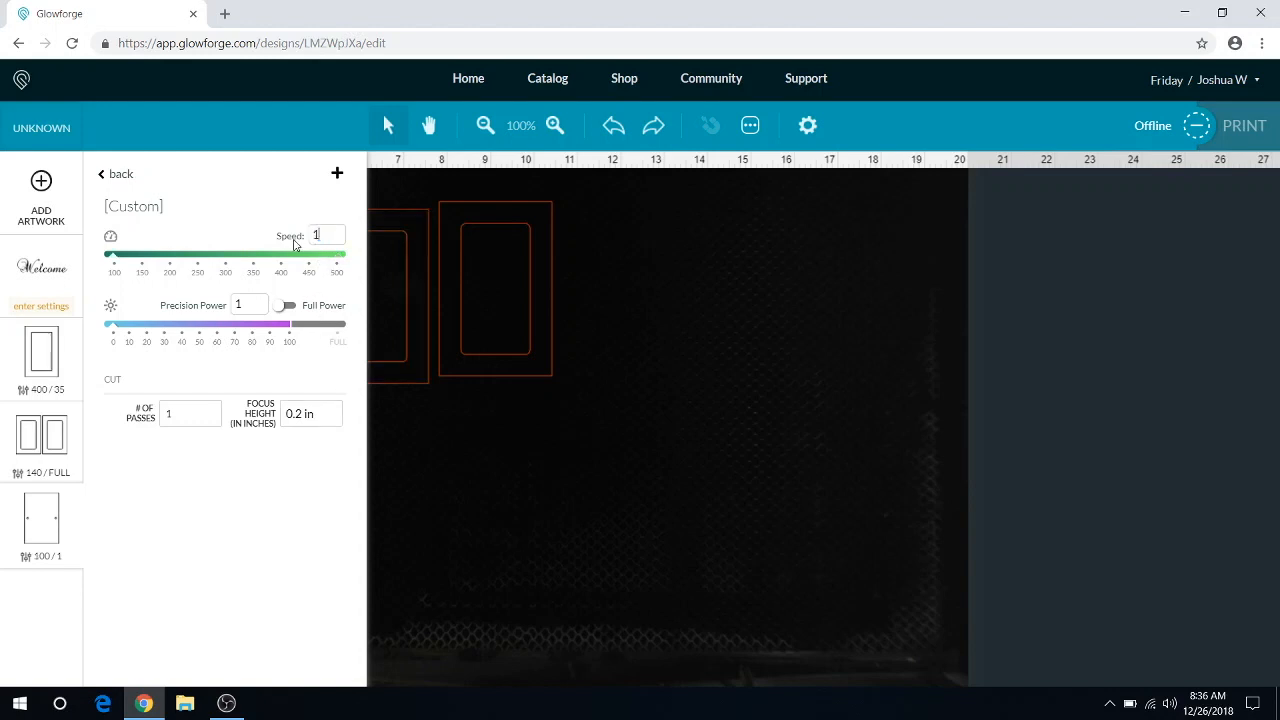
click(285, 305)
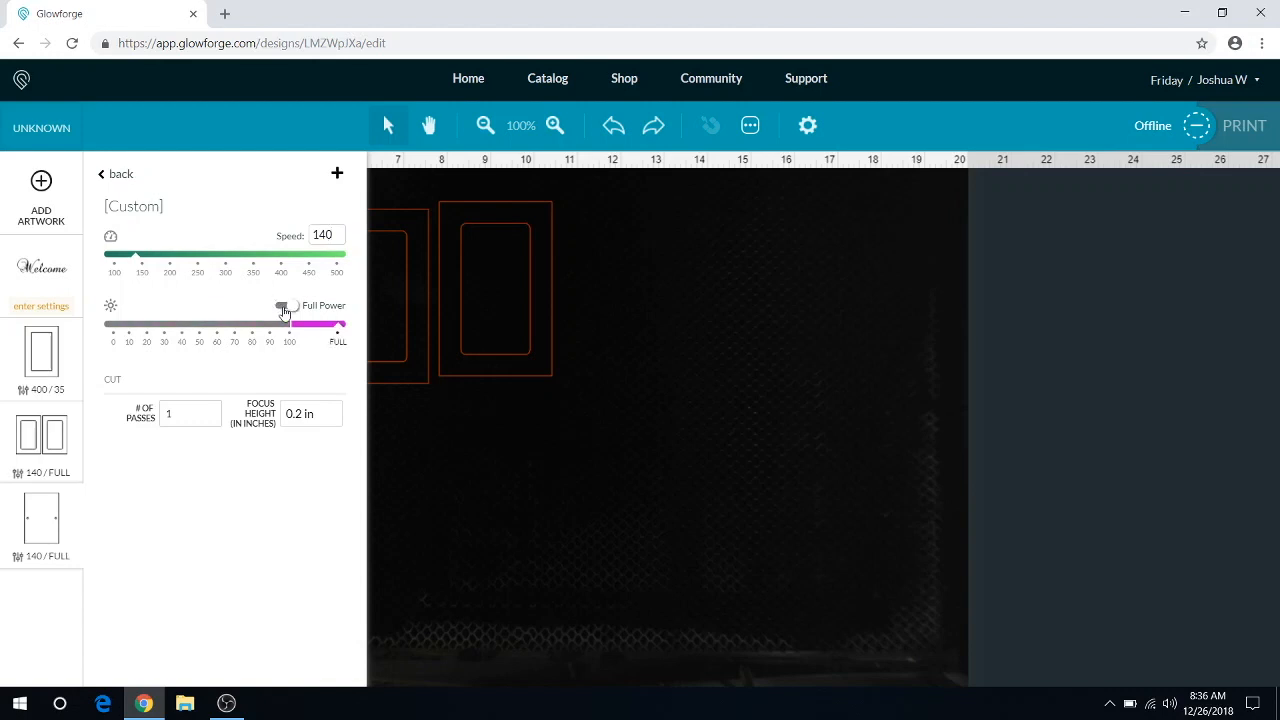
click(459, 553)
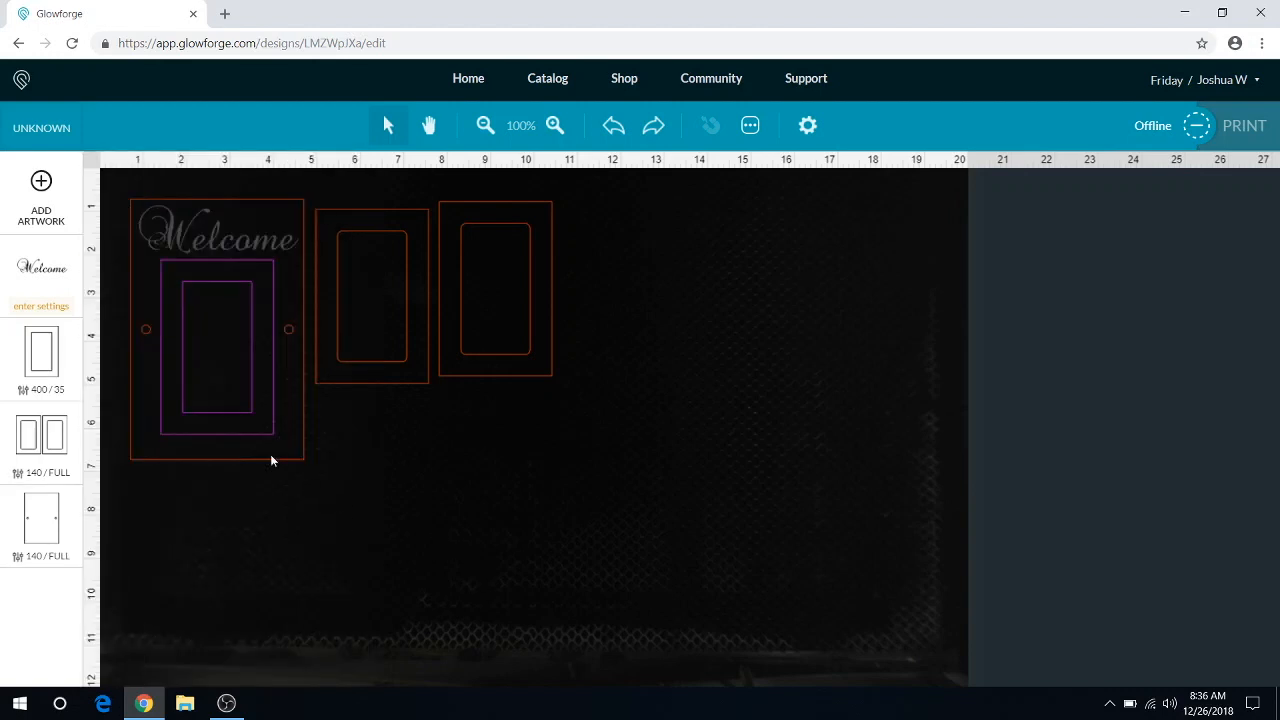
Step: Give the Welcome text a manual engrave setting with full power
click(45, 275)
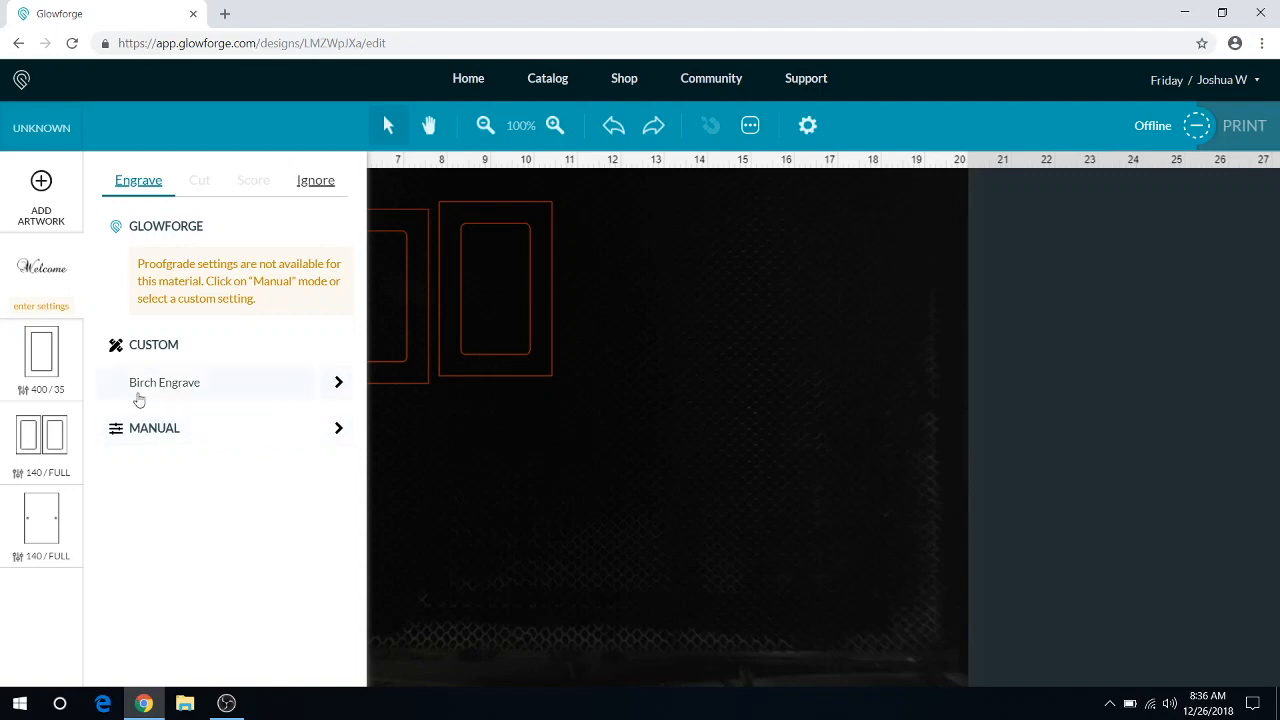
click(337, 430)
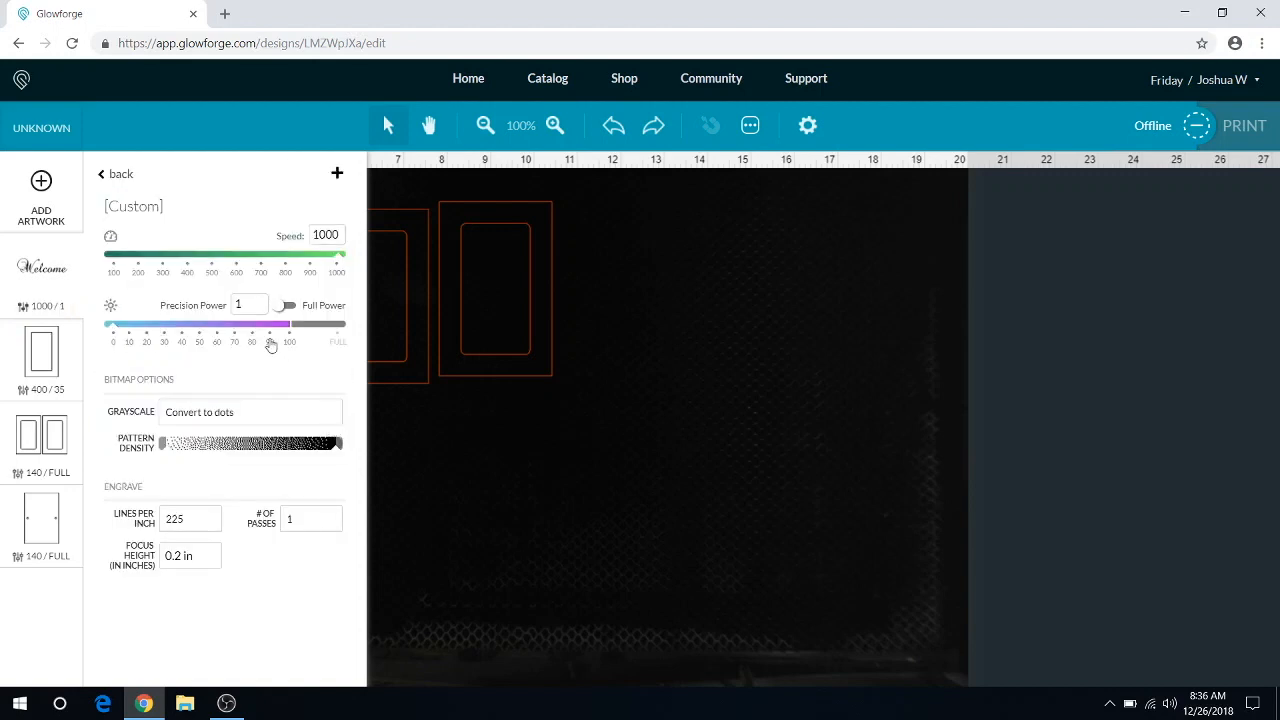
click(285, 306)
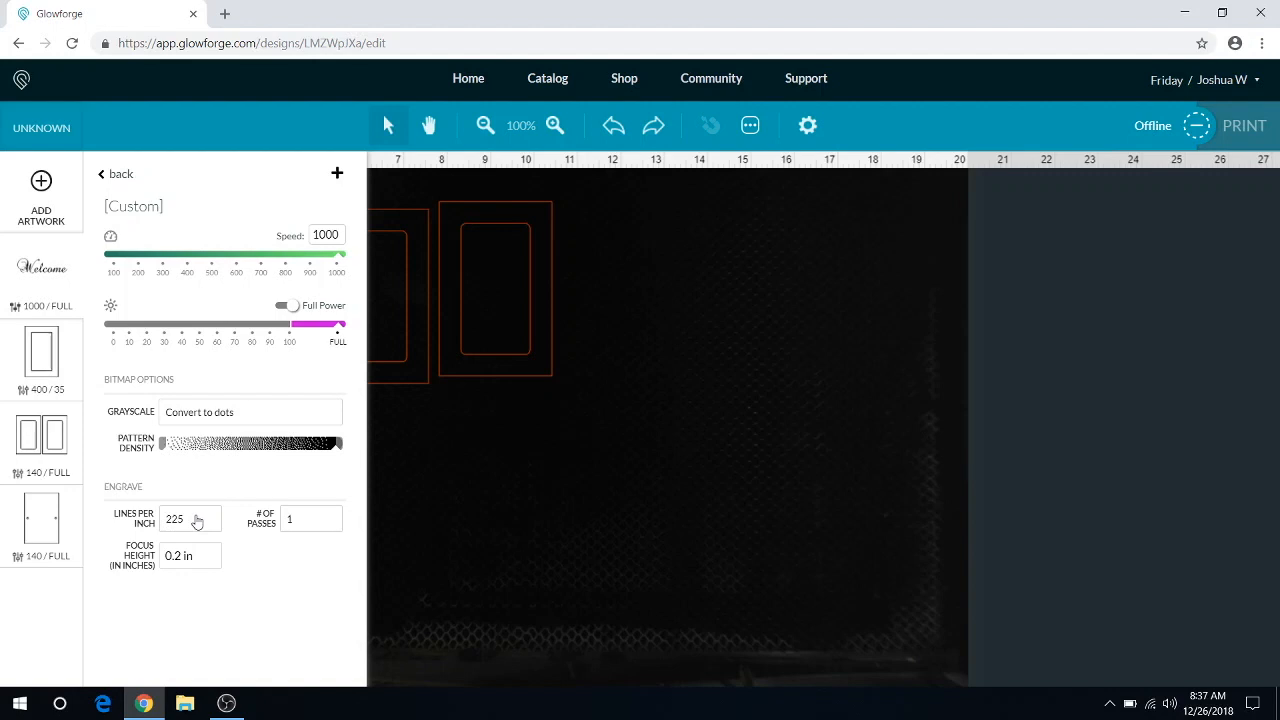
Step: Save the Welcome text's engrave settings as a custom setting named oak engrave
click(338, 176)
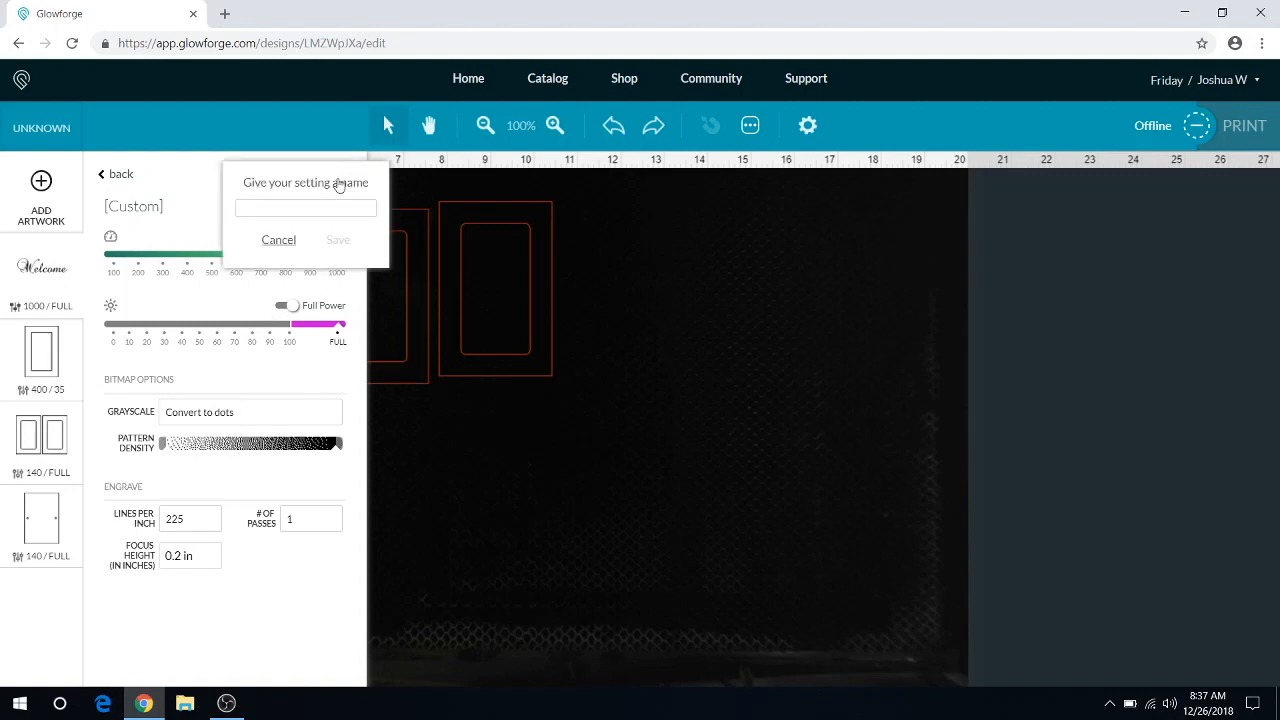
text(oak)
text( c)
text(ngrave)
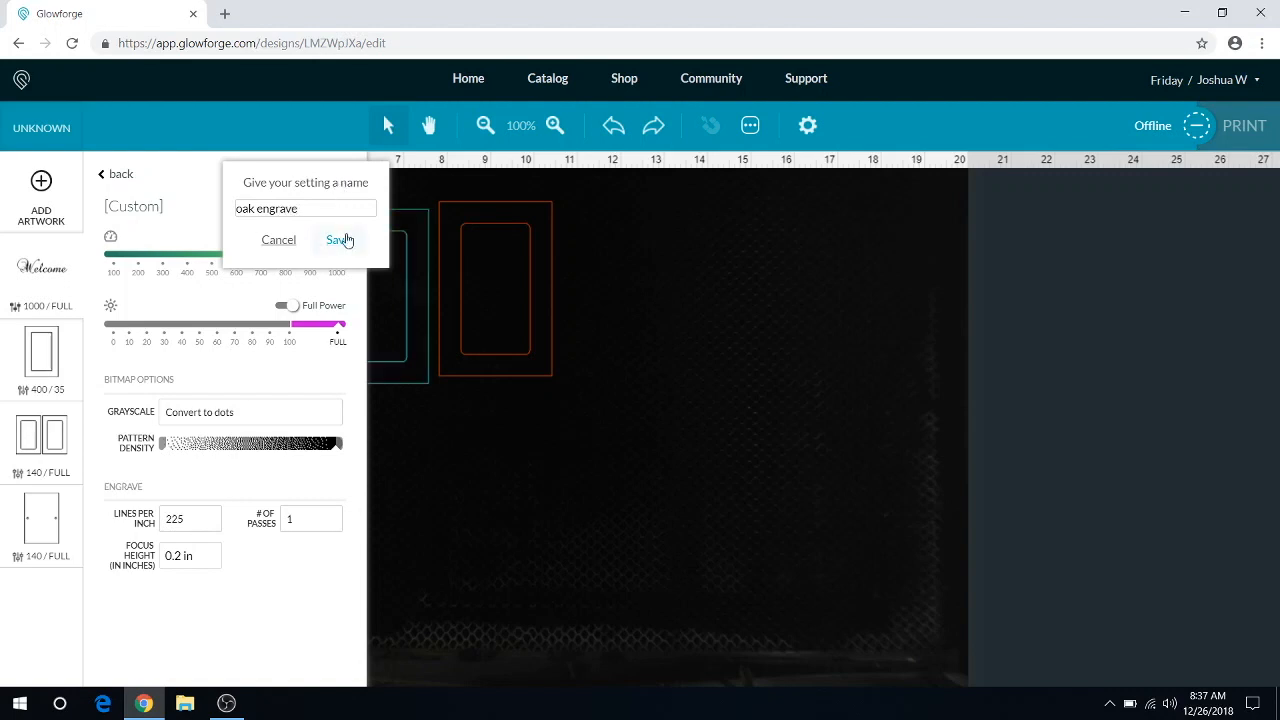
click(342, 239)
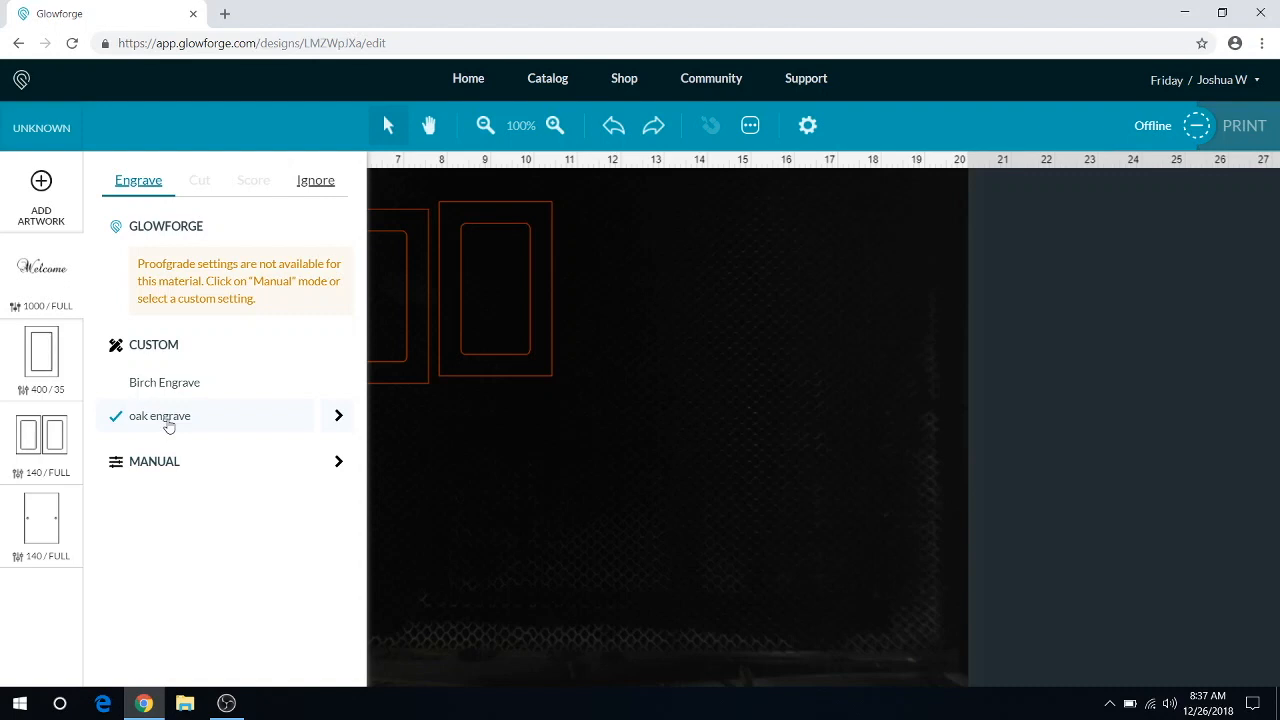
Step: Exclude the pair of door panels from the print by setting their artwork step to Ignore
click(30, 432)
click(492, 458)
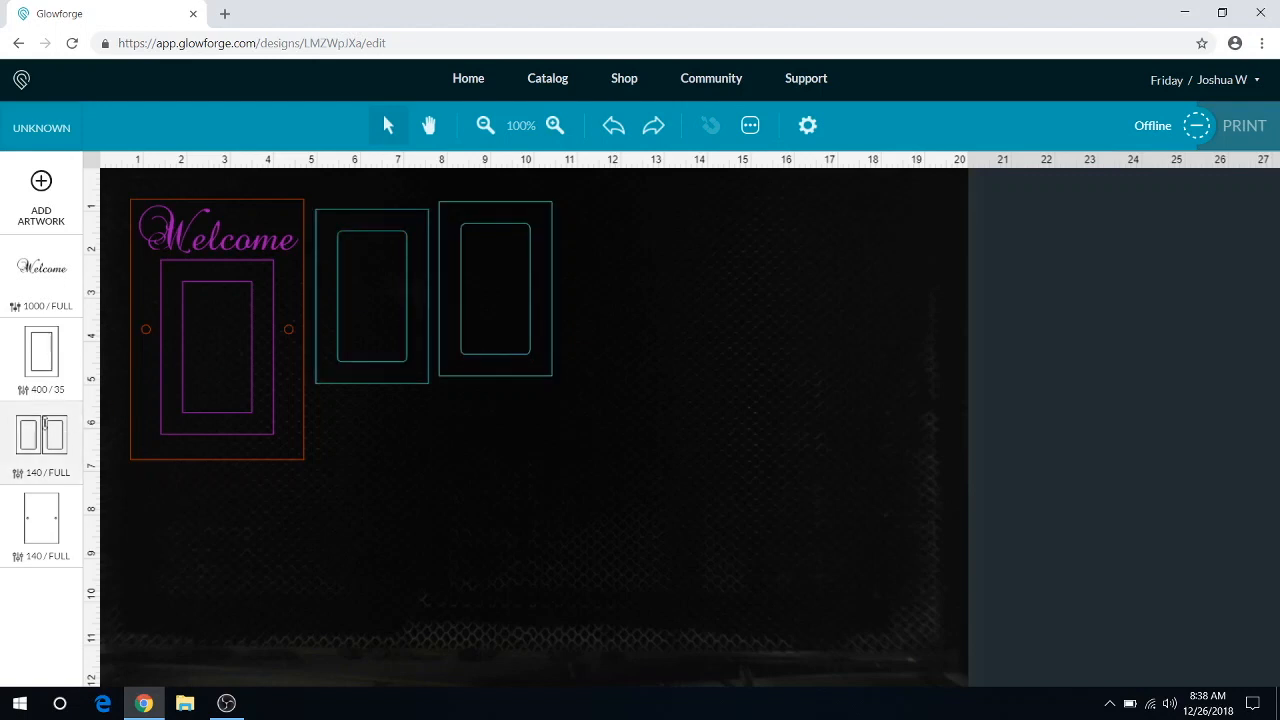
click(46, 445)
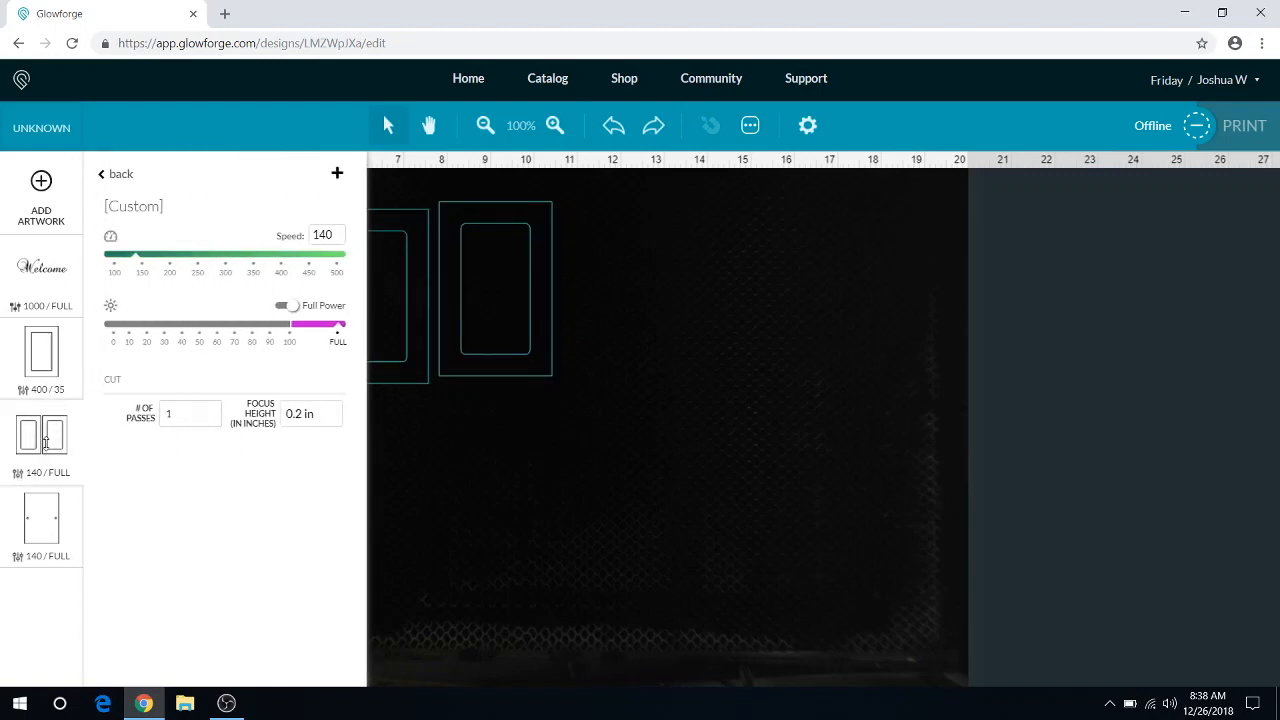
click(105, 176)
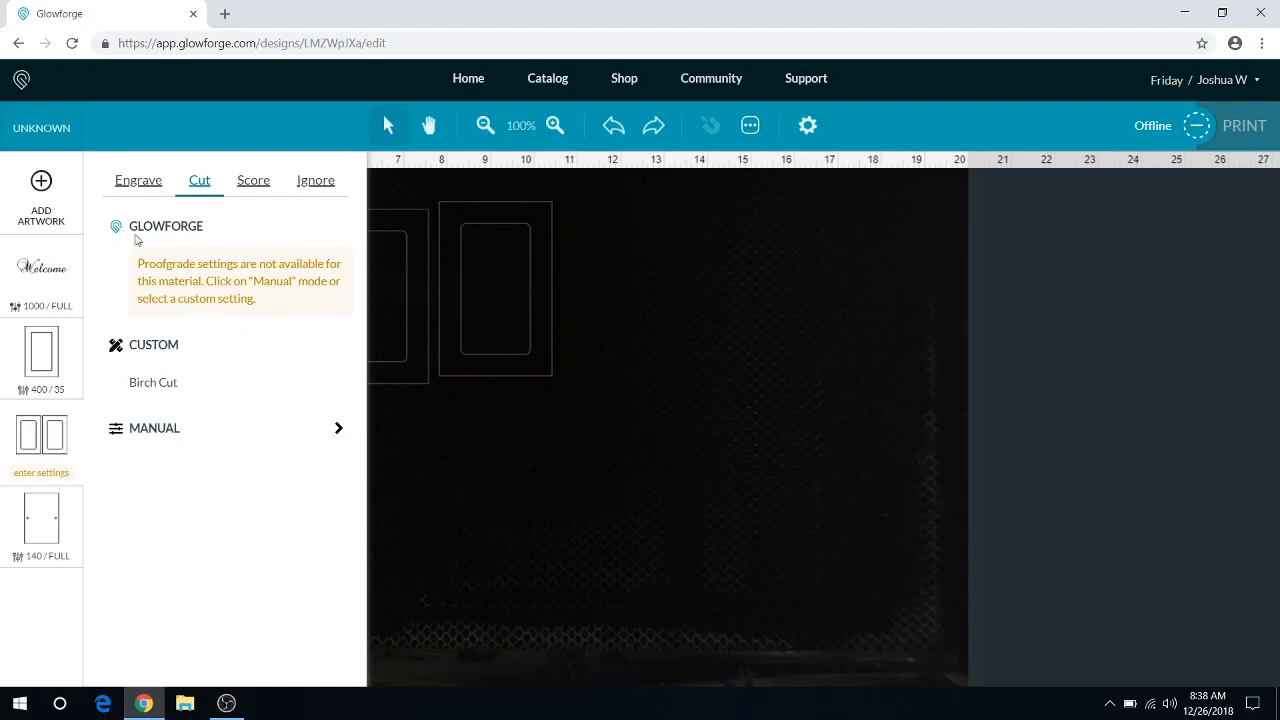
click(316, 181)
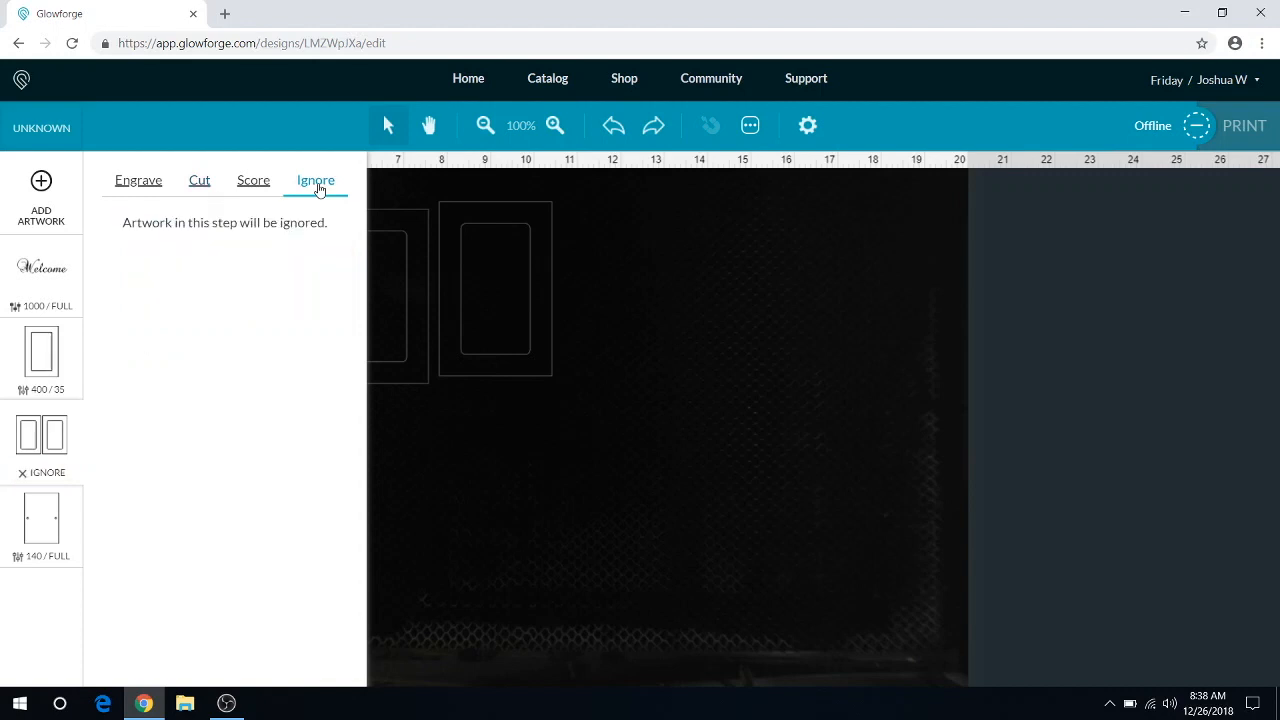
click(478, 504)
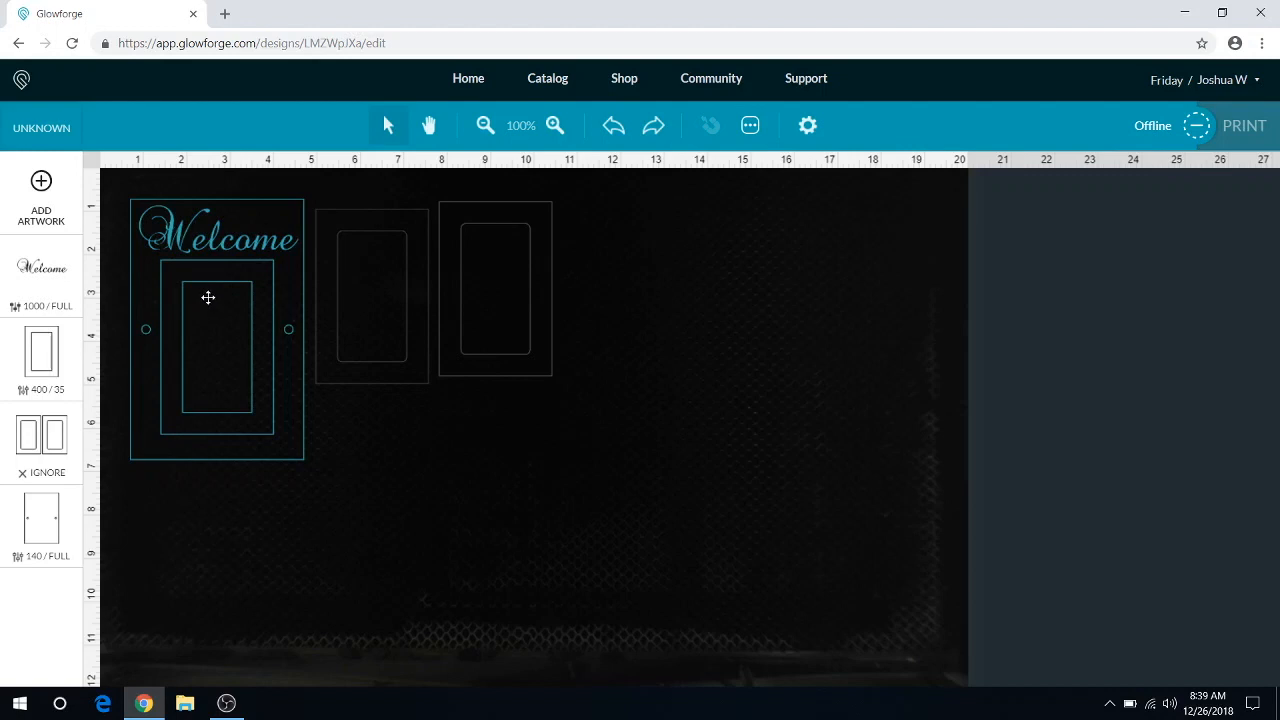
Step: Set the Welcome text, the scored door outline and the outer outline with the two holes to Ignore
click(25, 279)
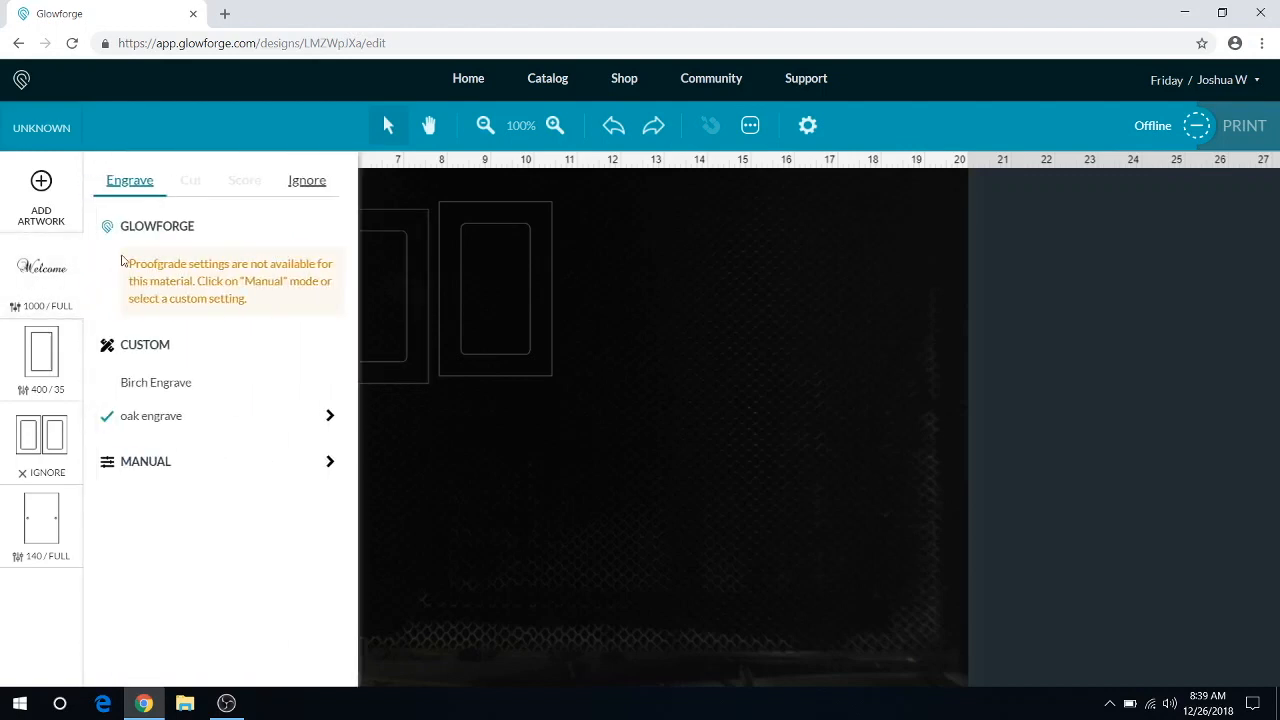
click(307, 181)
click(58, 360)
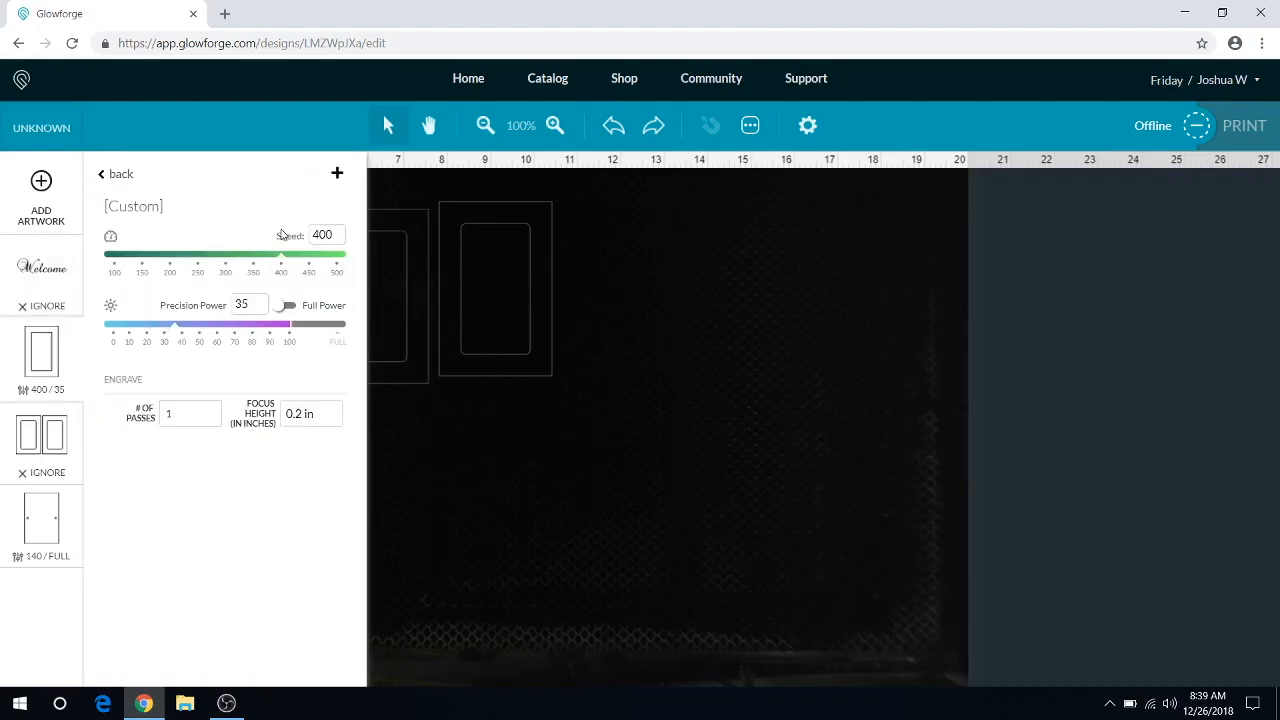
click(97, 177)
click(315, 180)
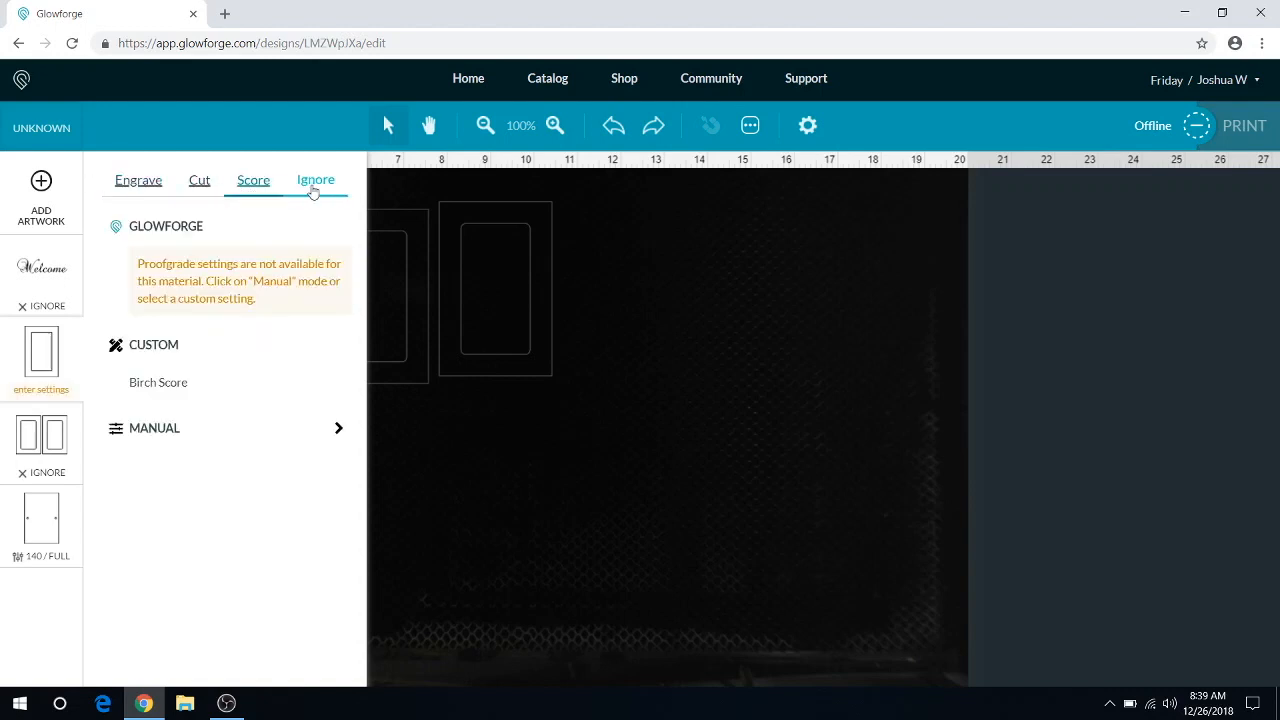
click(49, 521)
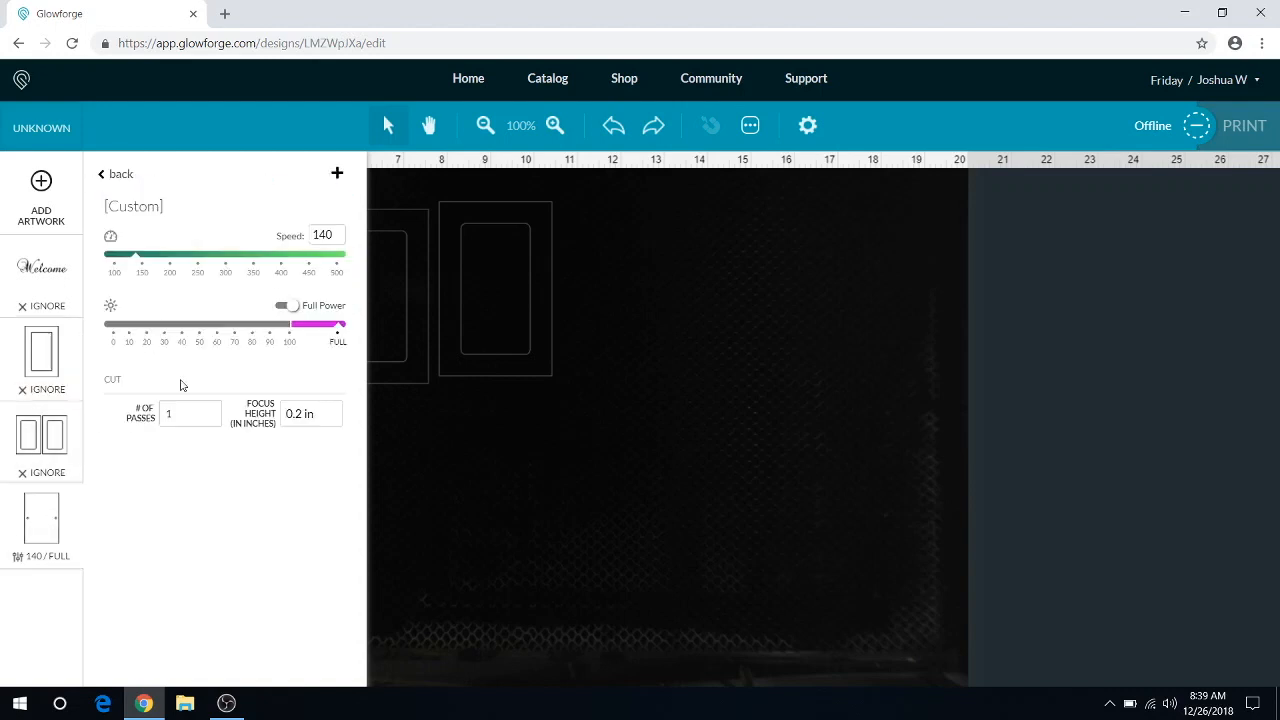
click(108, 173)
click(314, 180)
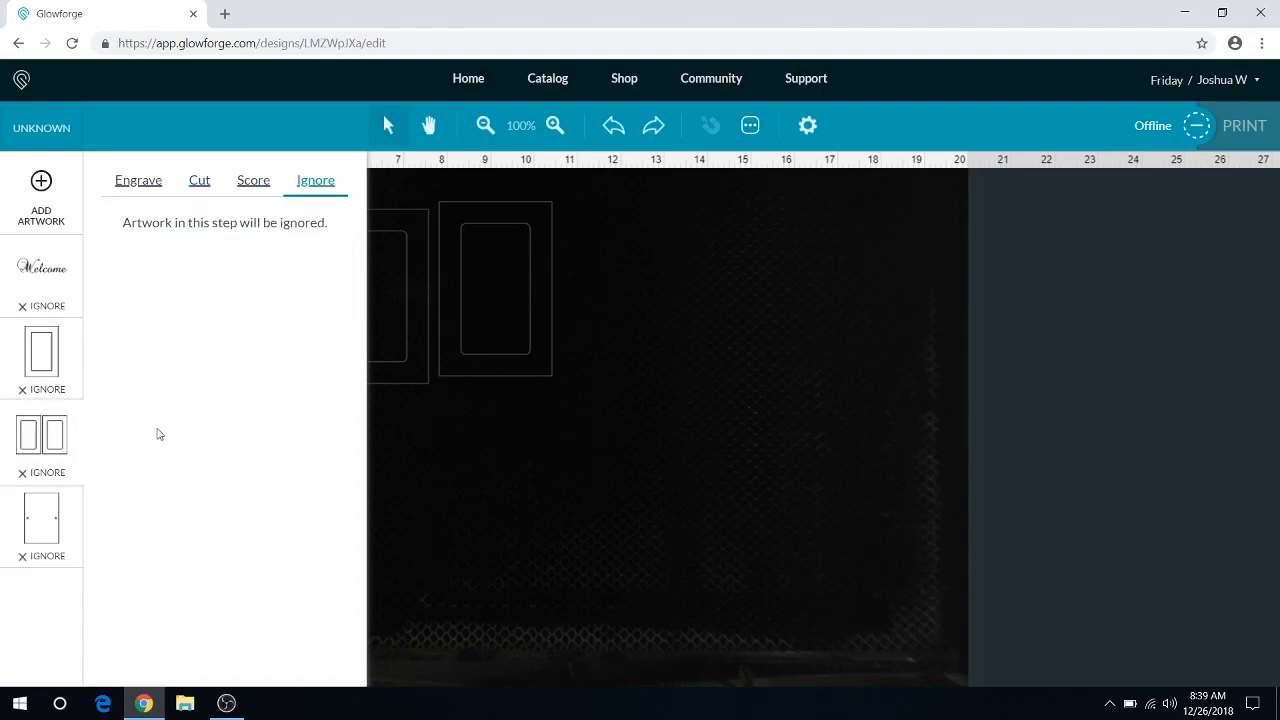
Step: Switch the ignored pair of door panels back to a manual cut with speed 140 and full power
click(204, 184)
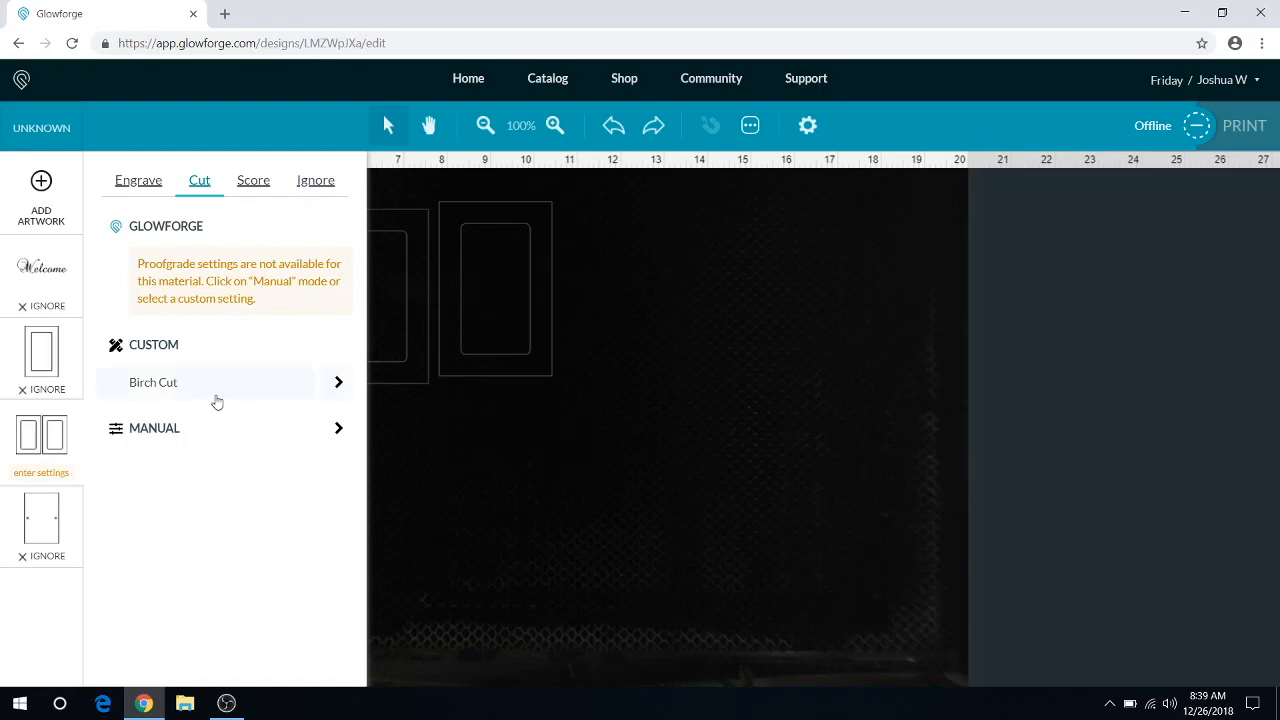
click(336, 430)
drag(334, 236, 301, 238)
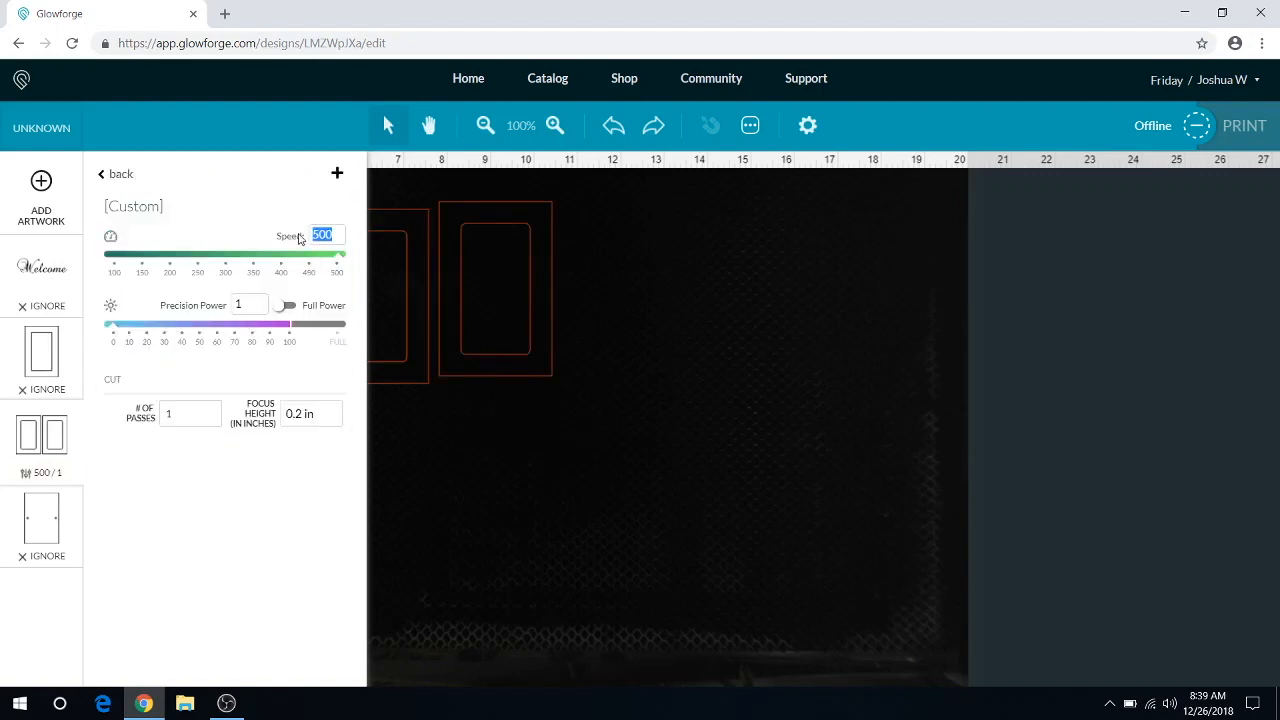
text(140)
click(290, 305)
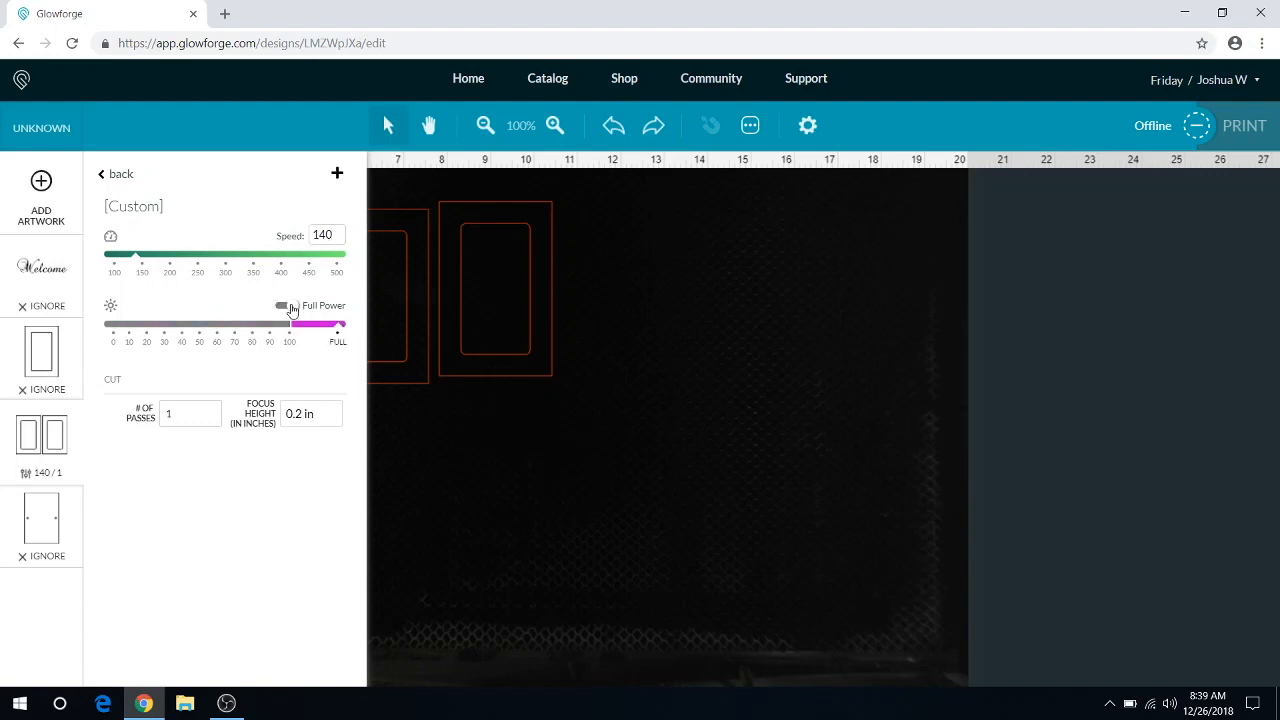
click(436, 483)
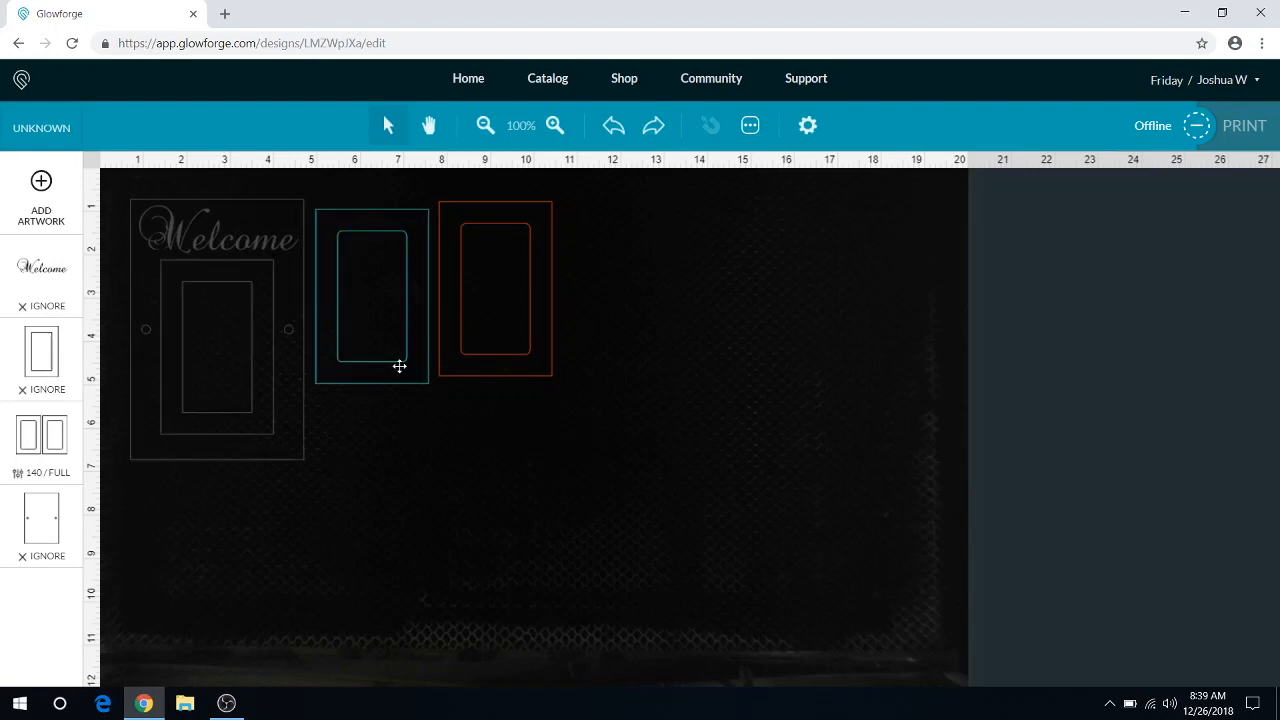
Step: Switch the Welcome text from Ignore back to Engrave
click(55, 284)
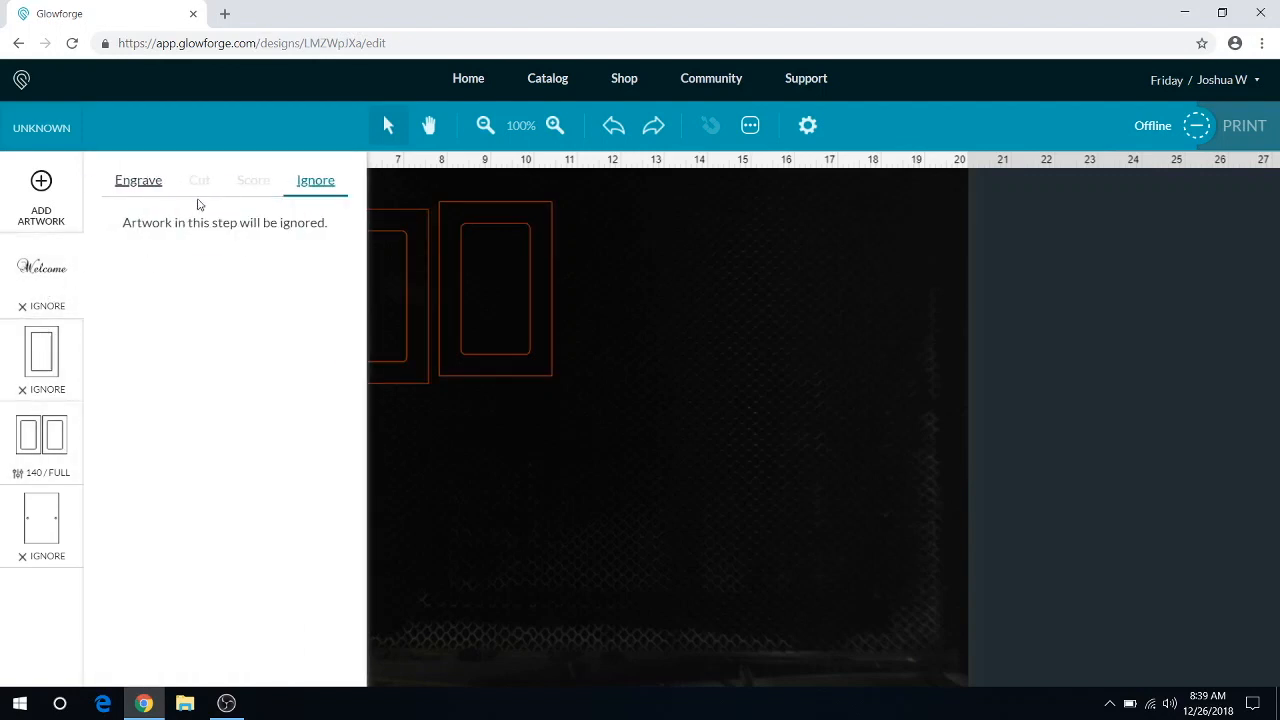
click(150, 185)
click(42, 445)
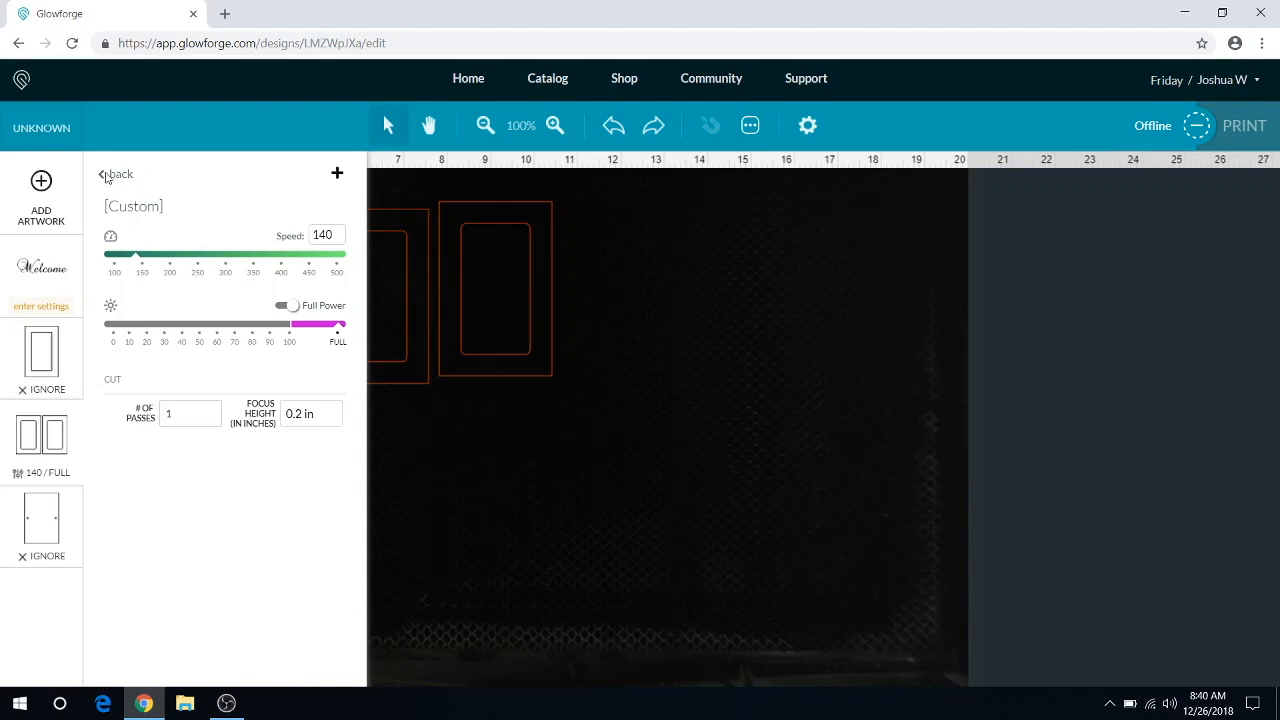
Step: Set the ignored door outline inside the frame to Score with the Birch Score custom setting
click(66, 346)
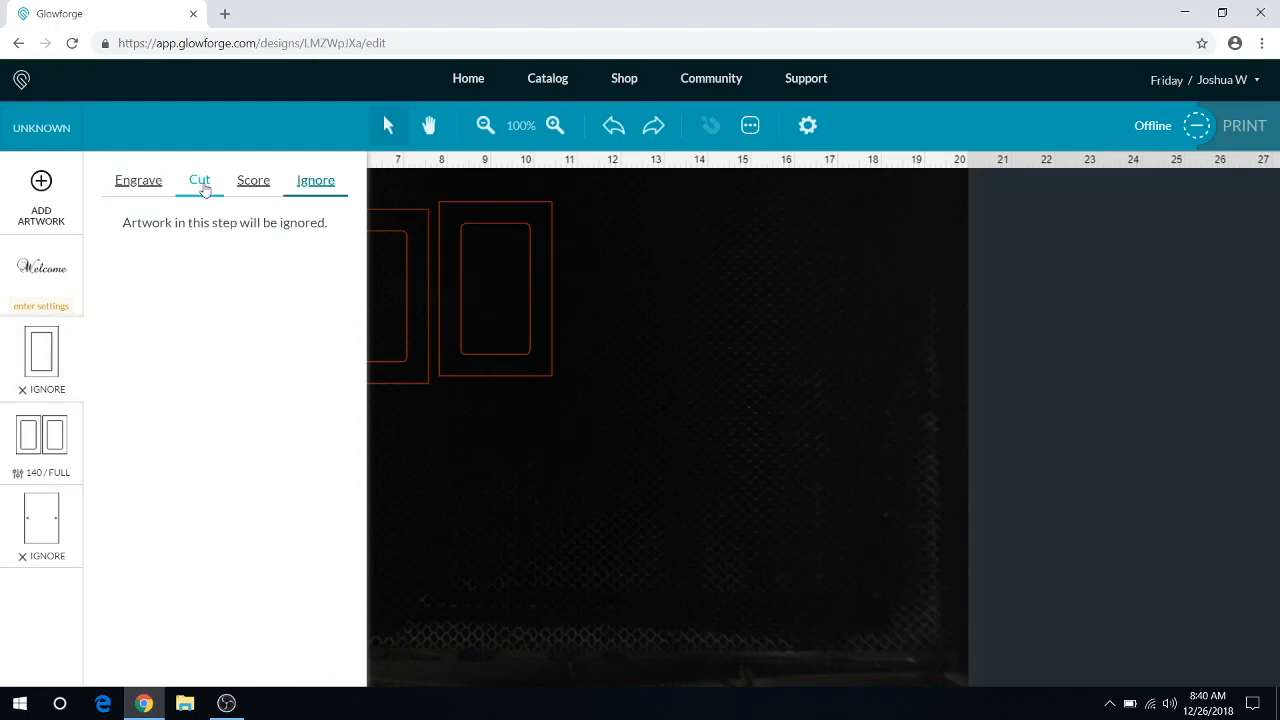
click(201, 188)
click(253, 182)
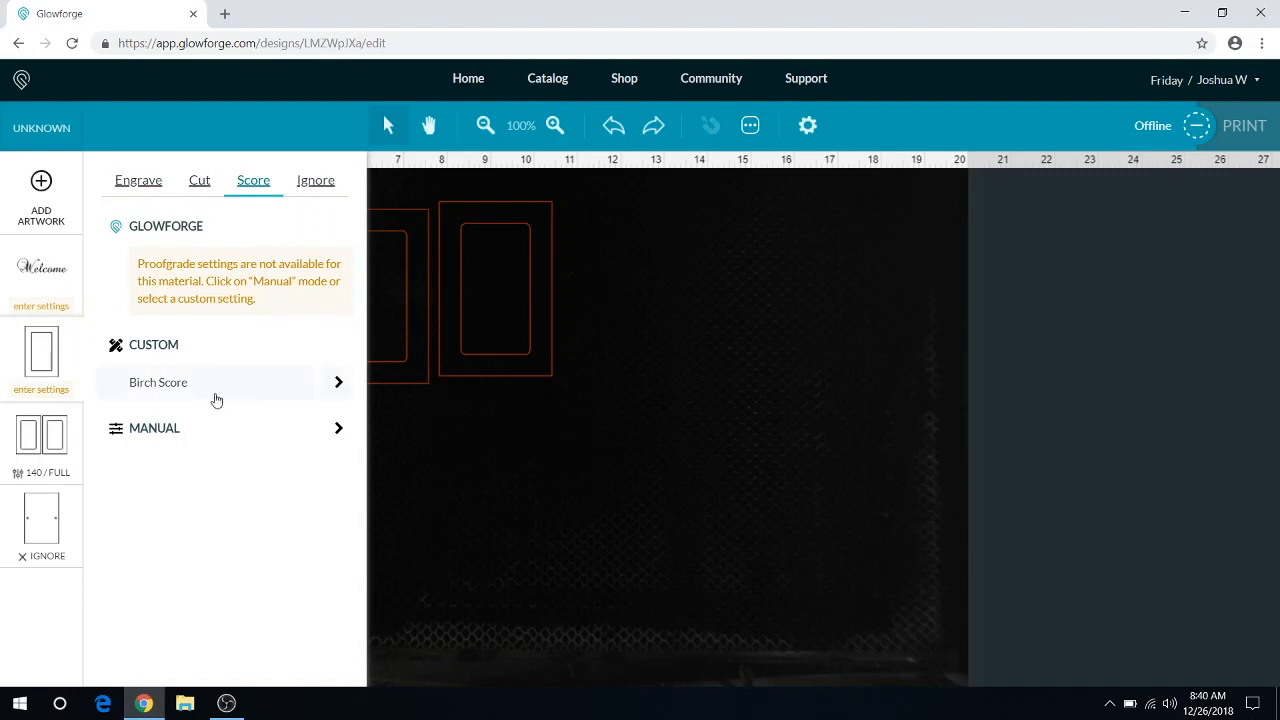
click(215, 396)
Step: Set the outer outline with the two holes to Cut with the Birch Cut custom setting
click(41, 520)
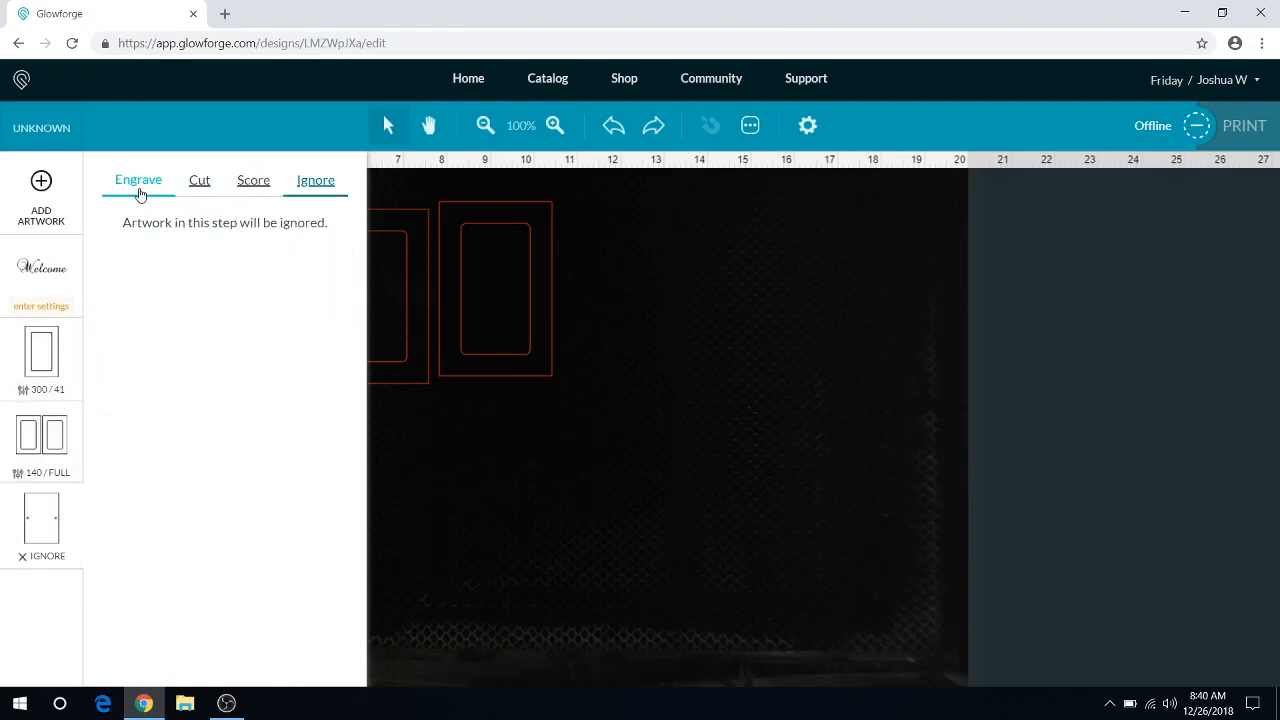
click(197, 192)
click(173, 385)
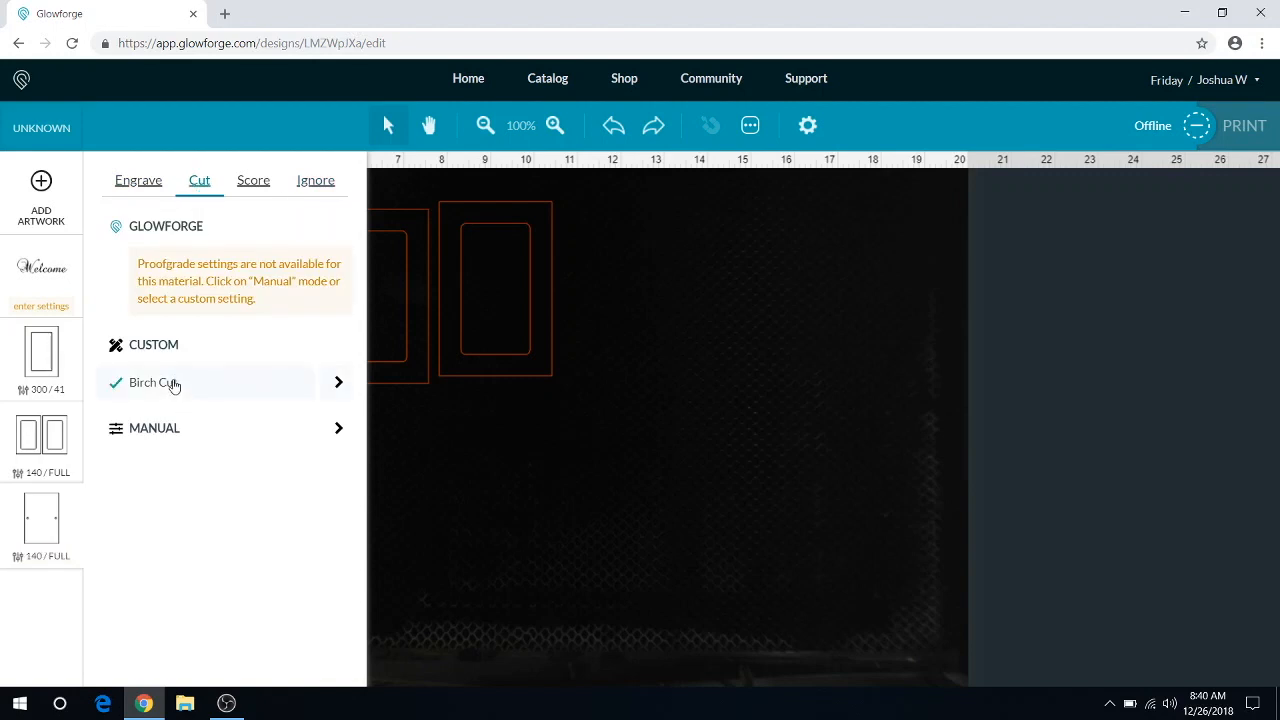
click(530, 440)
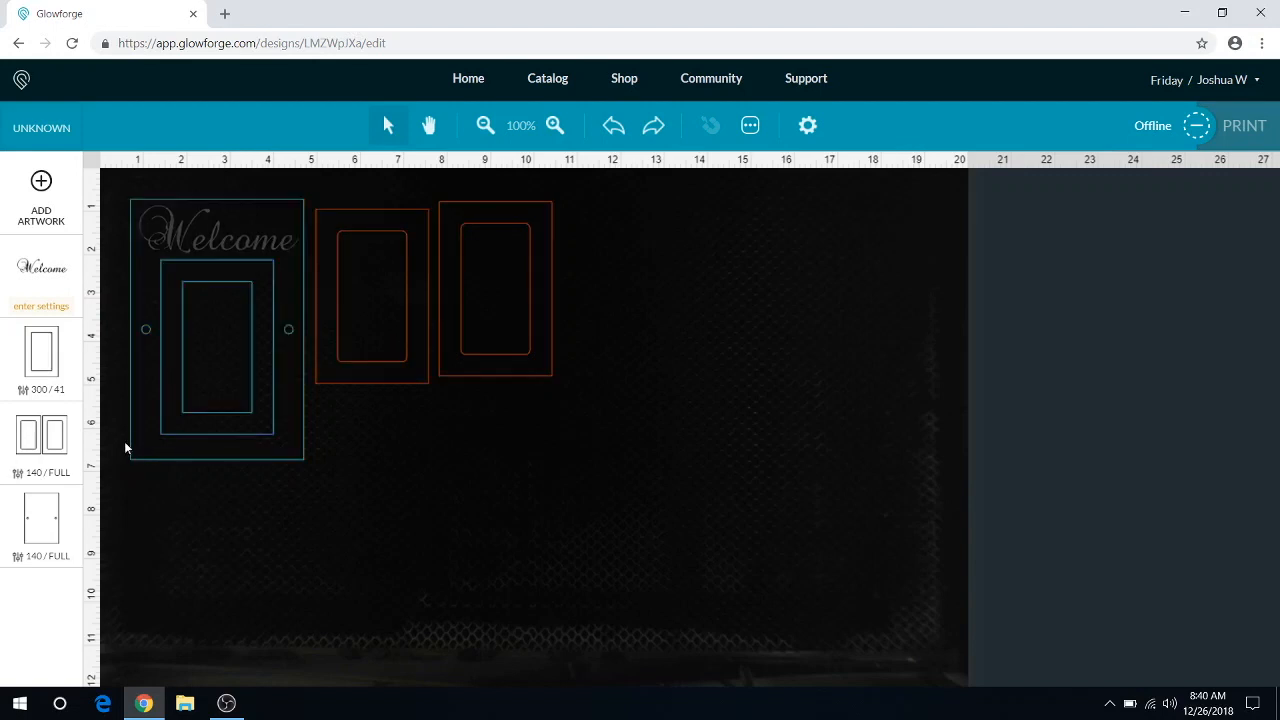
Step: Clear the manual cut settings from the pair of door panels and move both panels off the printable bed, one below the other
click(25, 445)
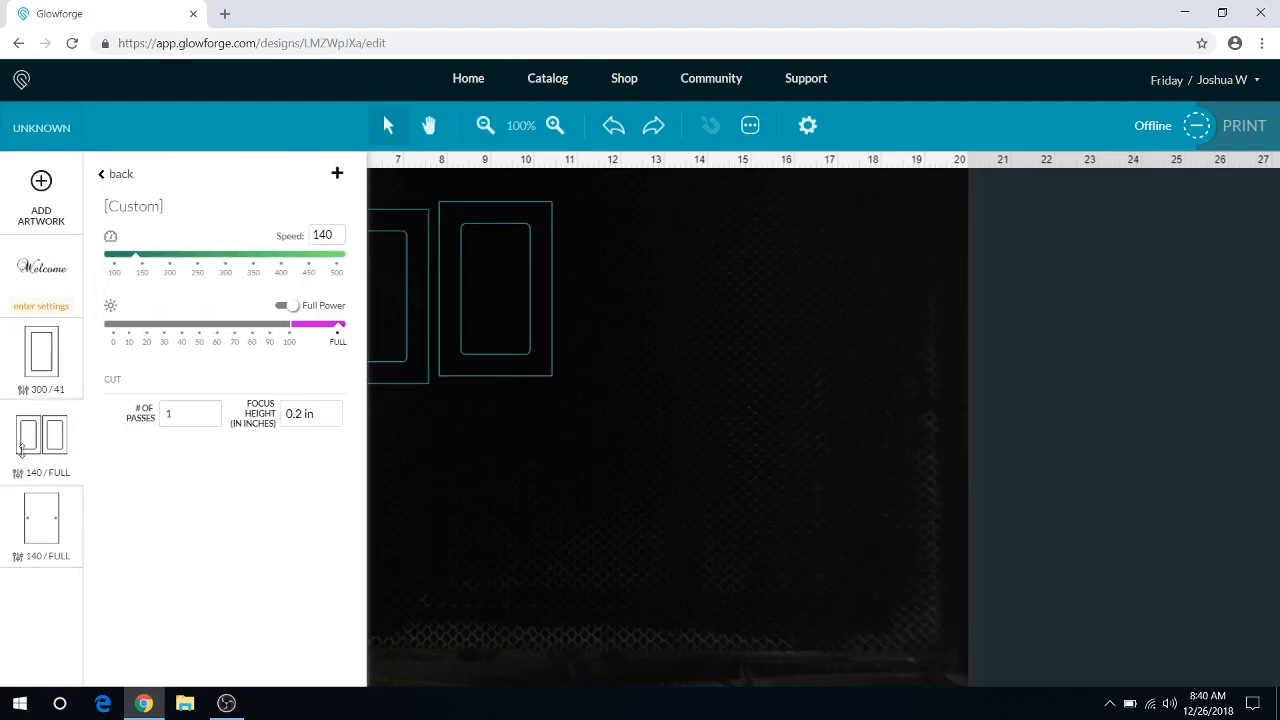
click(114, 174)
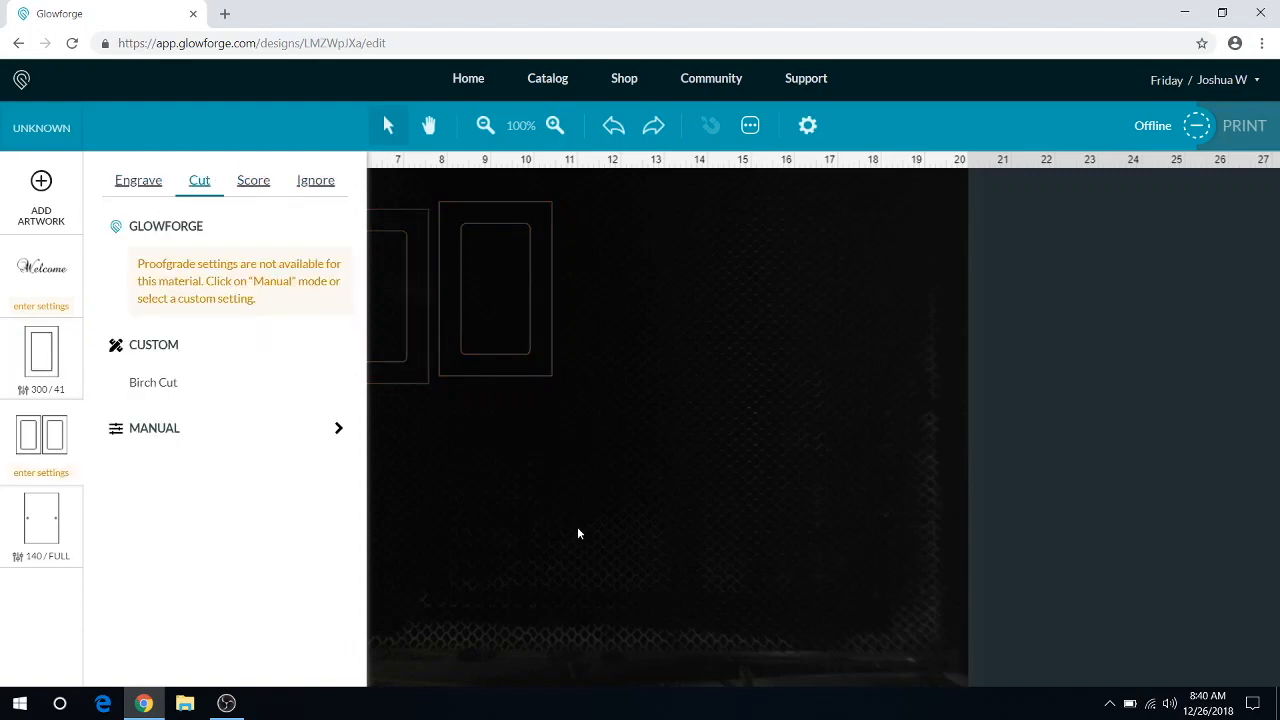
click(437, 406)
drag(420, 311, 1120, 368)
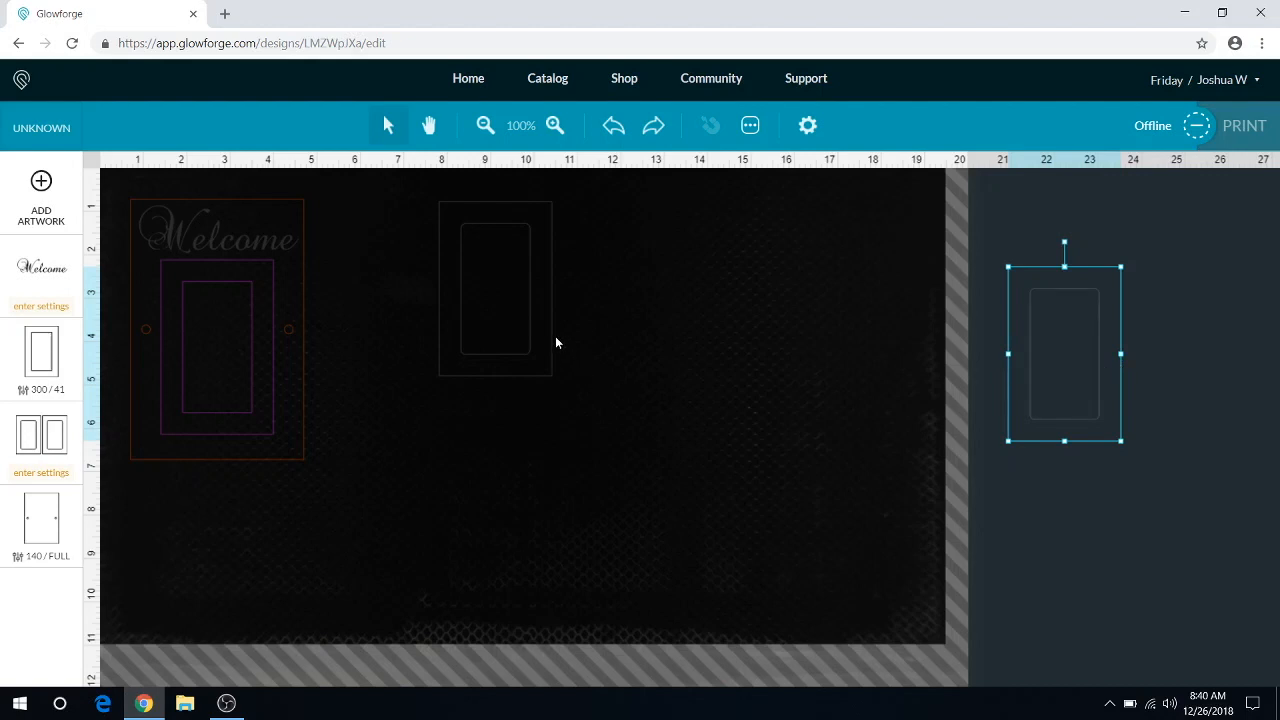
drag(553, 336, 1117, 568)
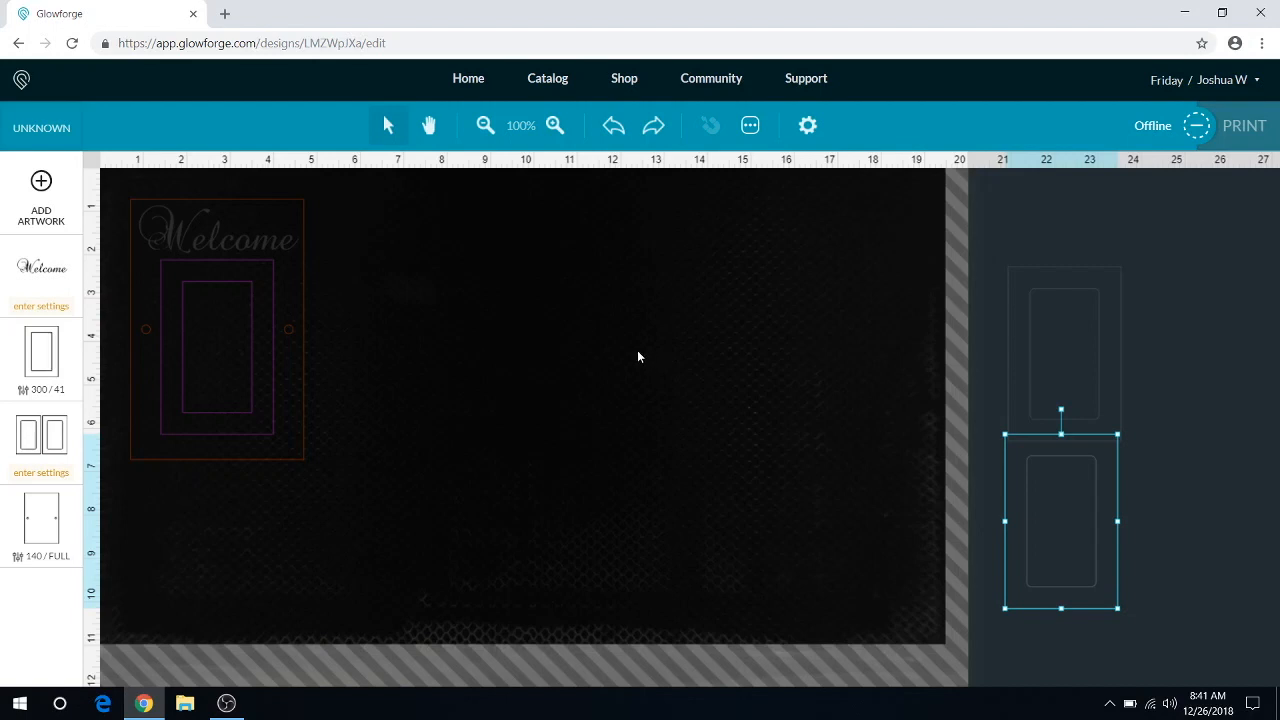
Step: Check the thickness setting of the uncertified material
click(225, 237)
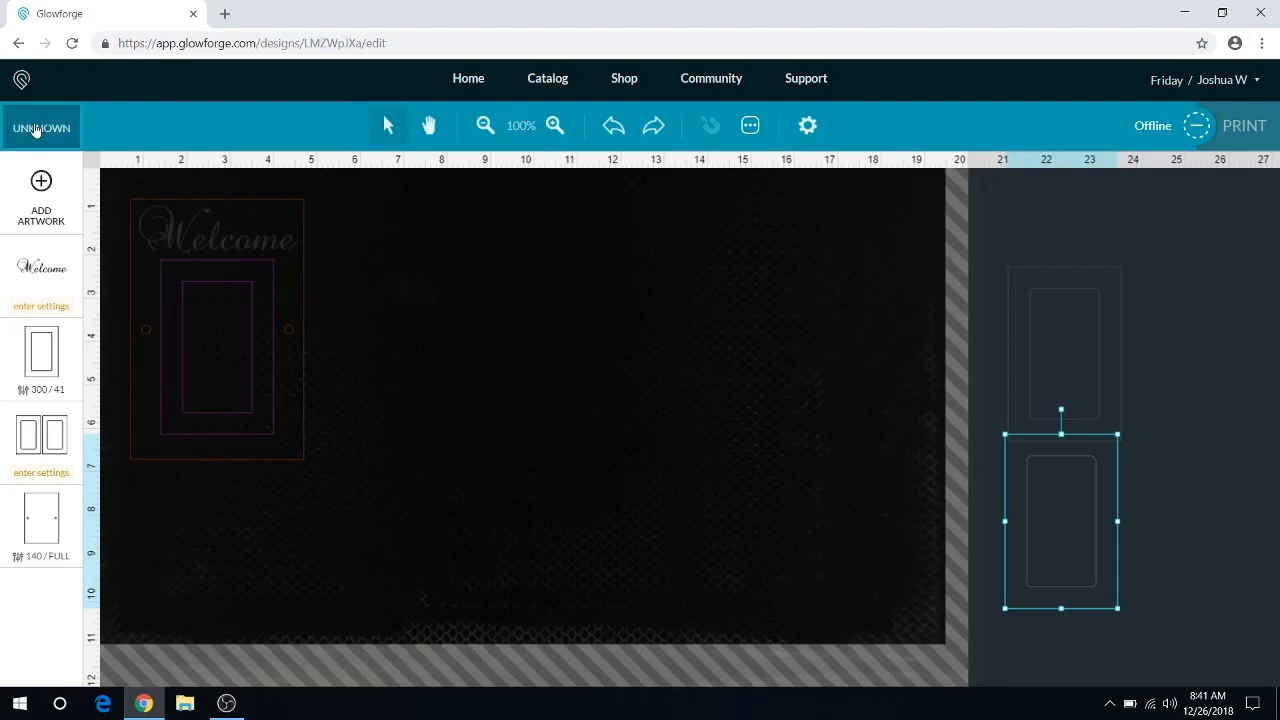
click(36, 130)
click(418, 130)
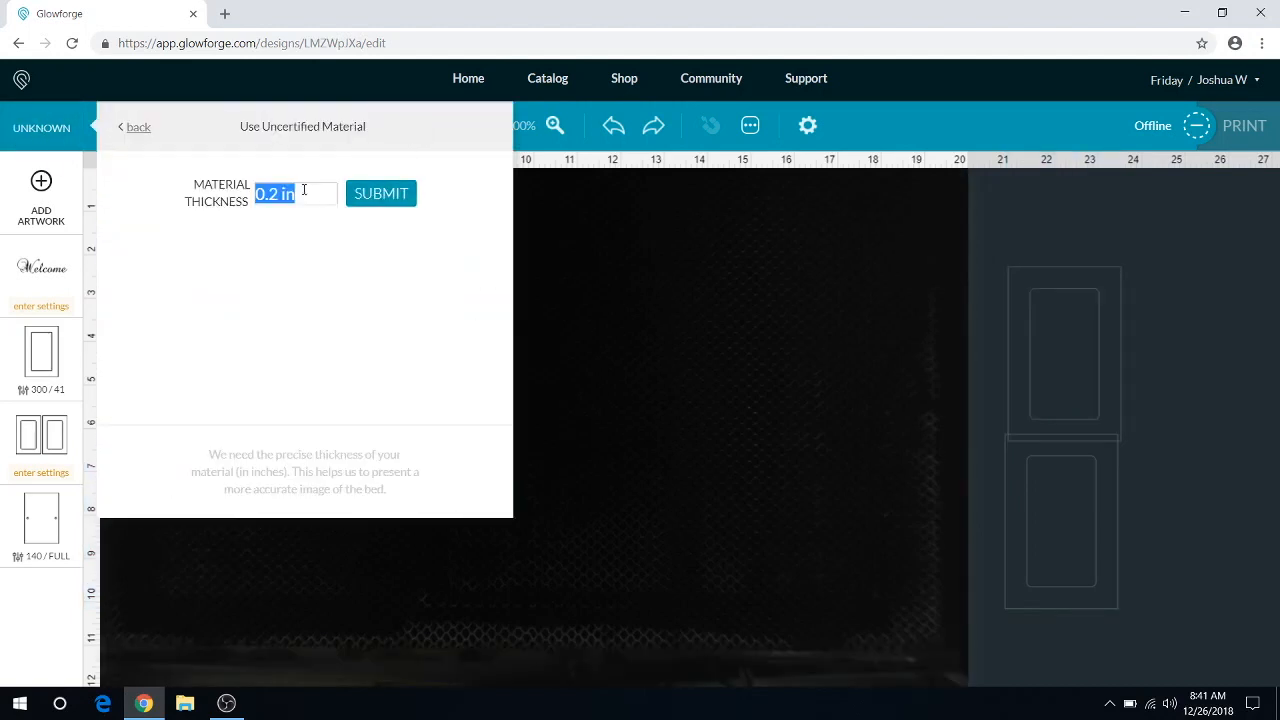
click(575, 311)
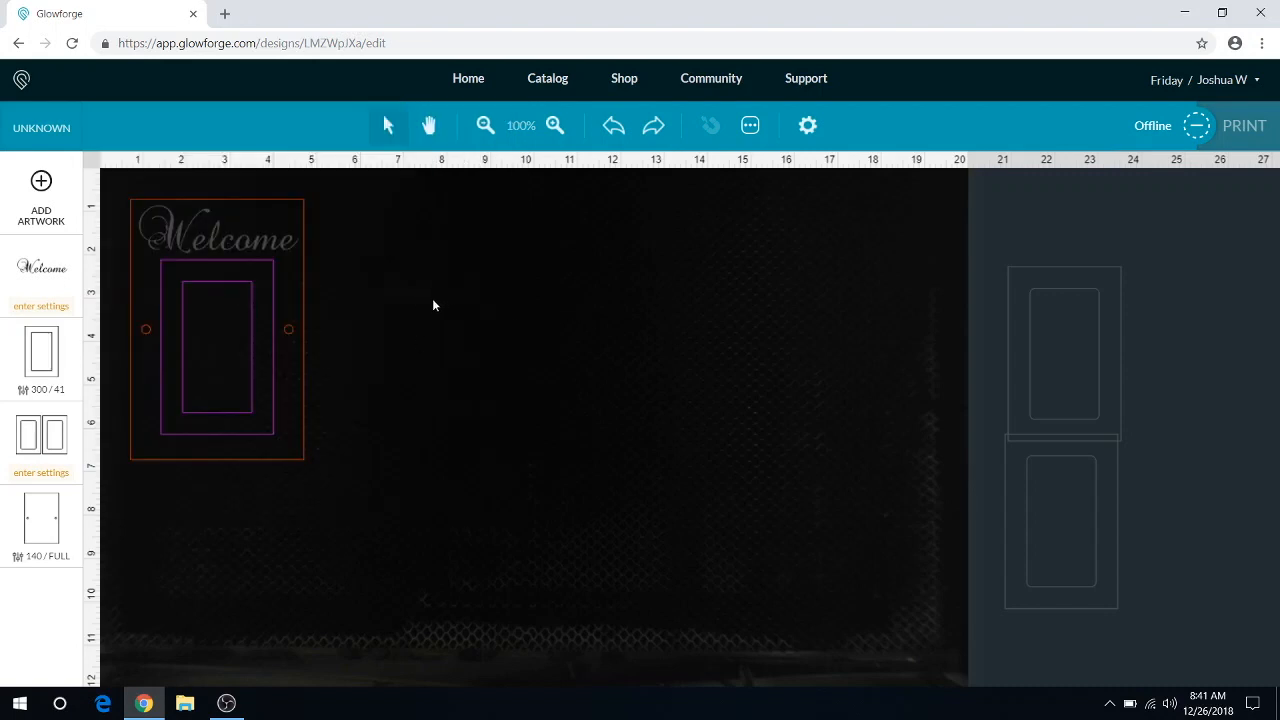
Step: Move the whole Welcome door artwork into the upper-left corner of the bed
drag(246, 274, 181, 266)
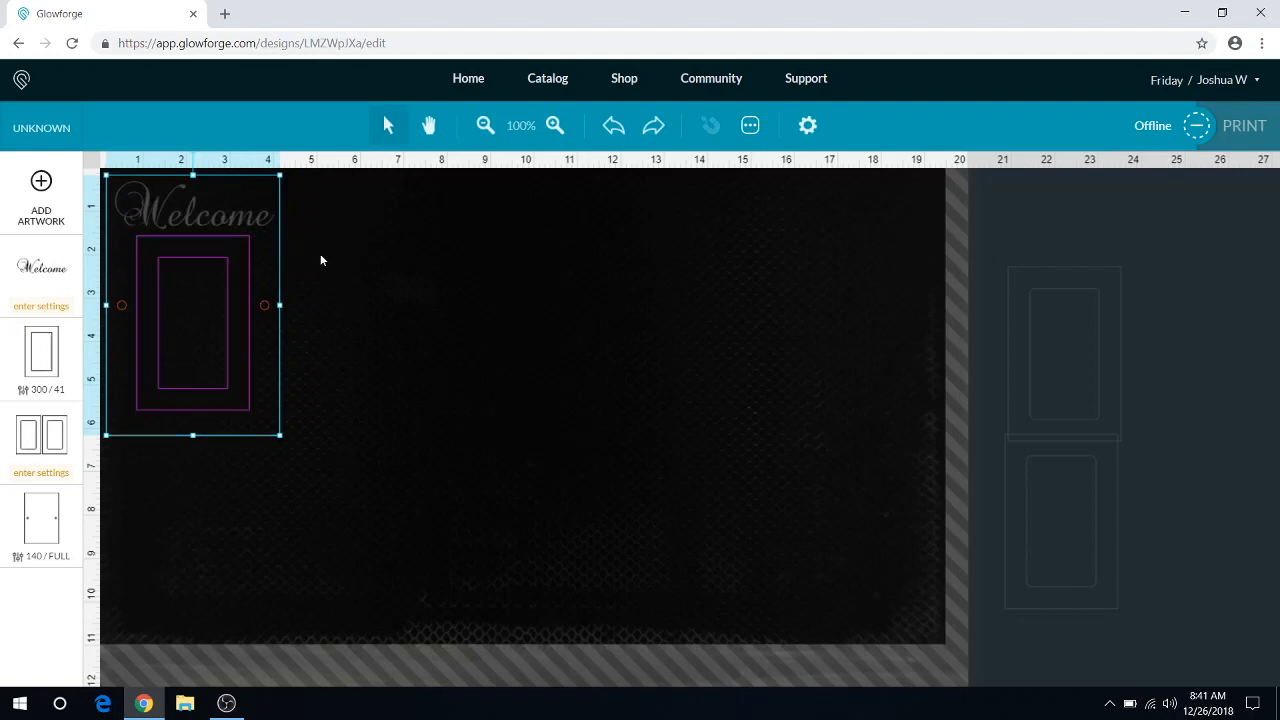
drag(214, 257, 180, 287)
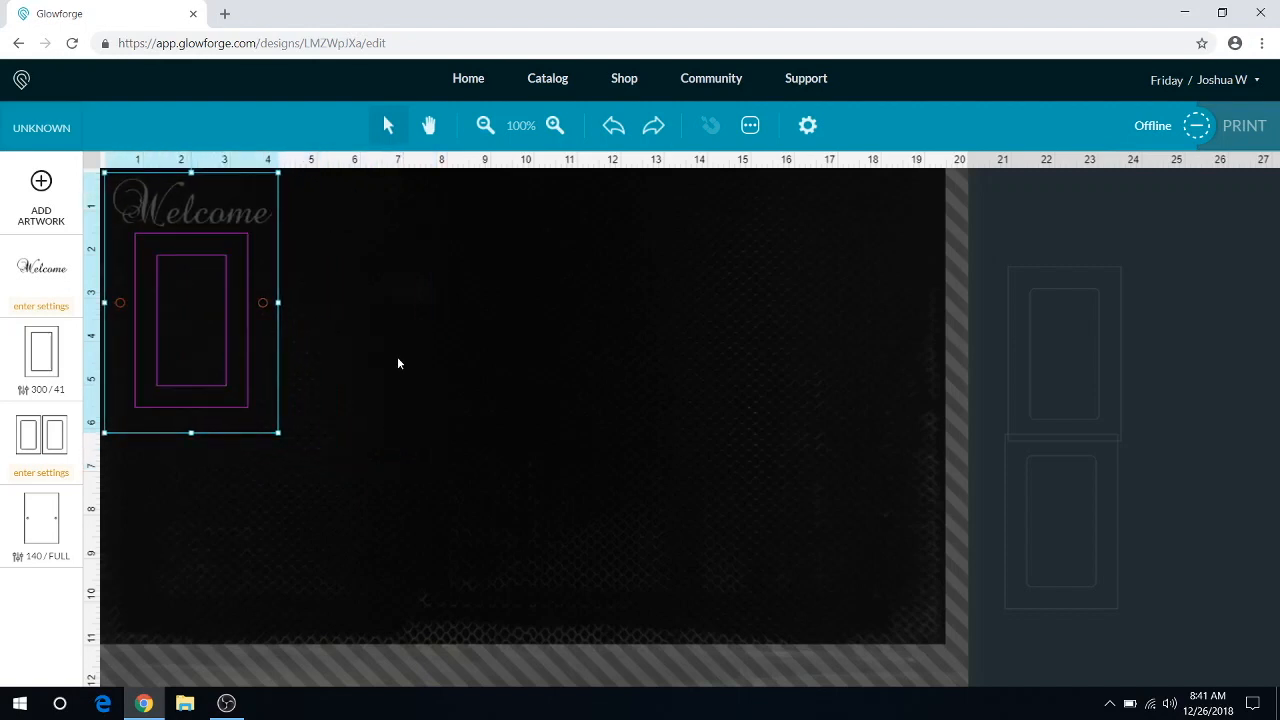
Step: Paste a copy of the Welcome door artwork and place it about 3 in to the right of and 1 in below the original
key(ctrl+v)
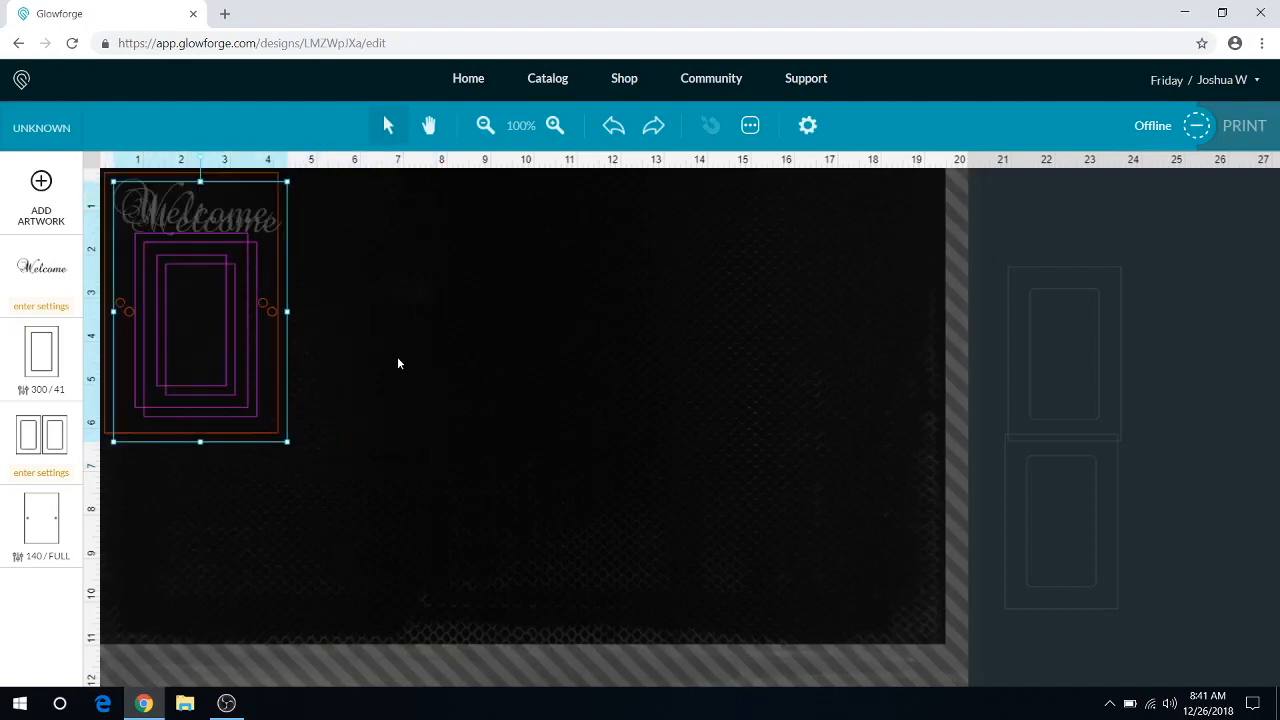
drag(257, 343, 386, 386)
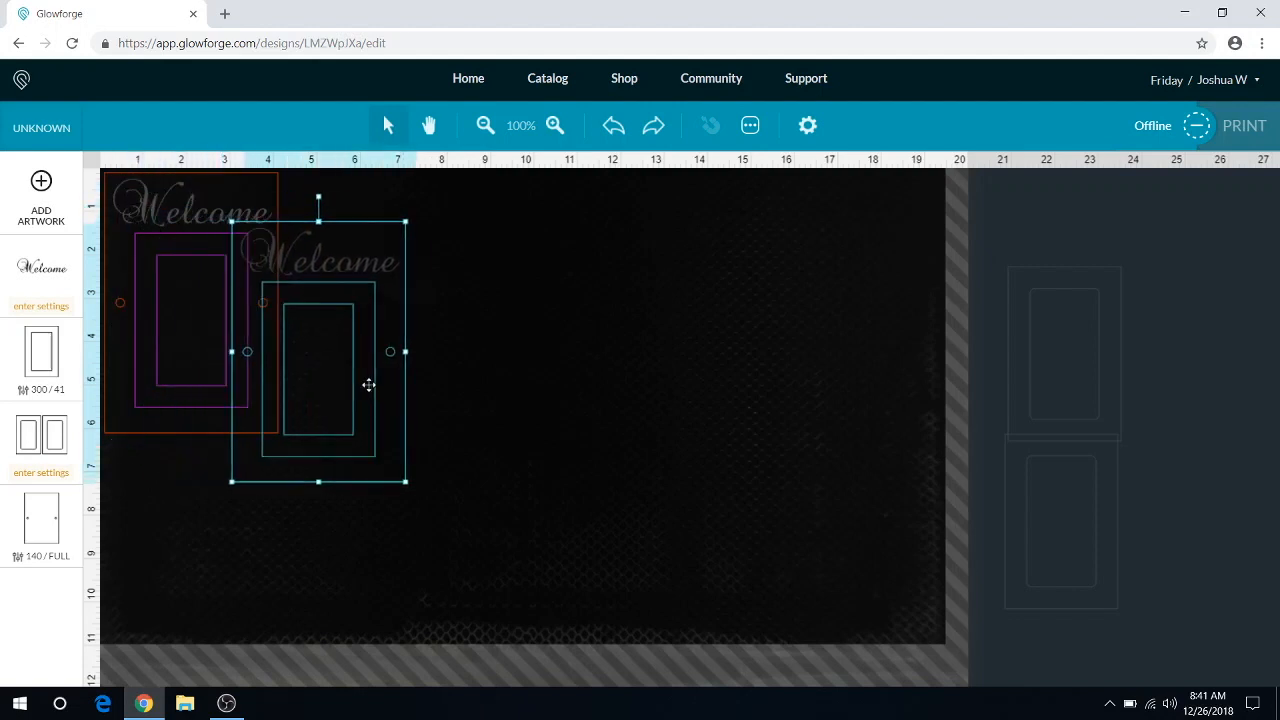
click(620, 336)
click(357, 294)
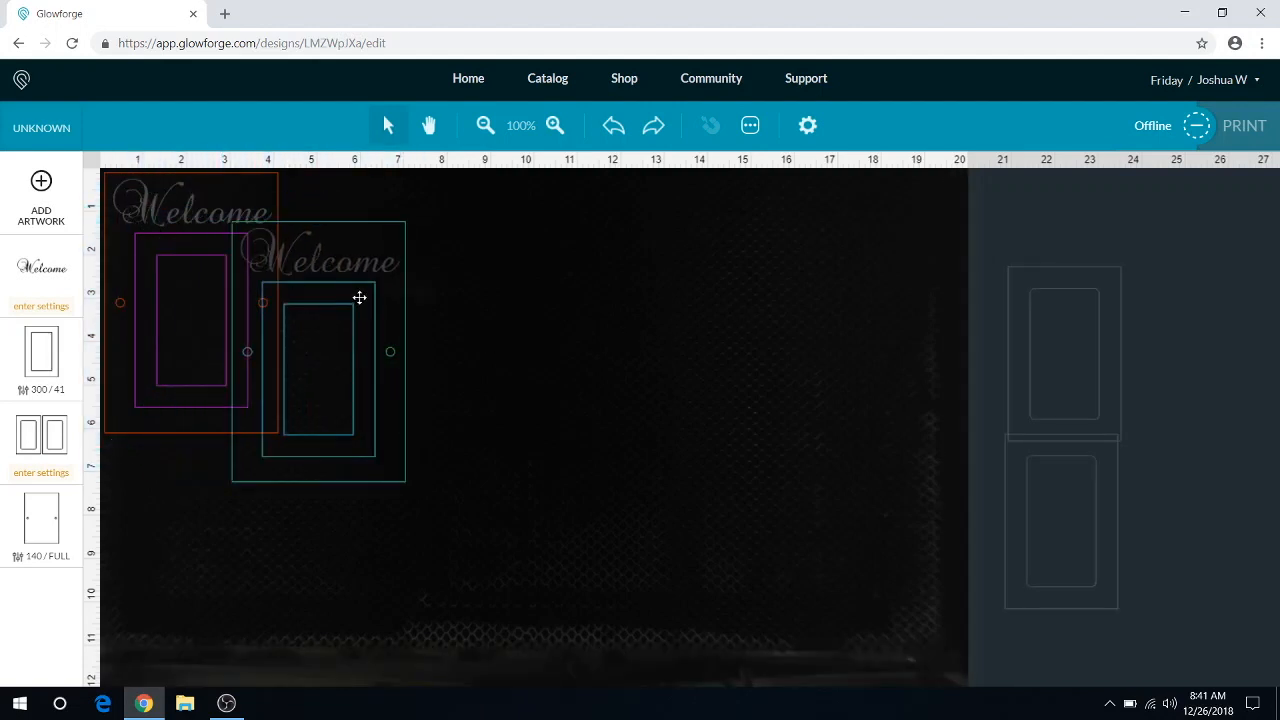
Step: Review the material thickness entry for the uncertified material again
shift+click(165, 204)
click(40, 122)
click(390, 130)
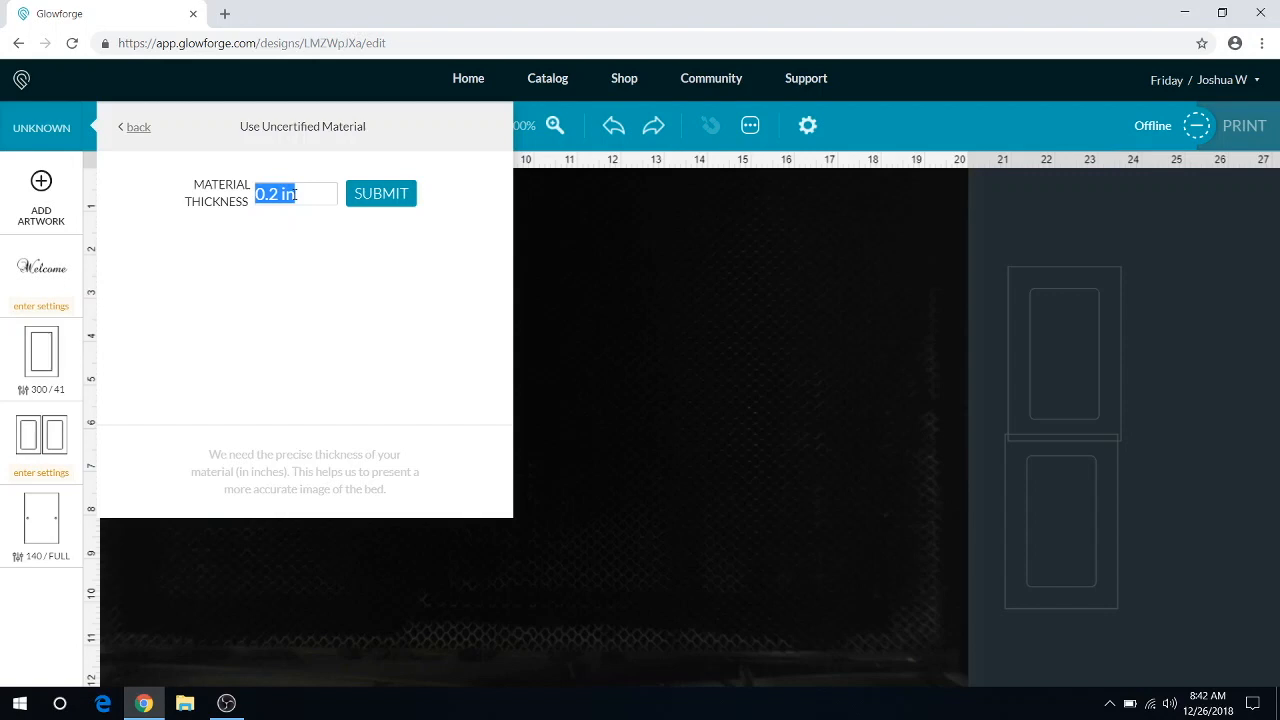
click(630, 332)
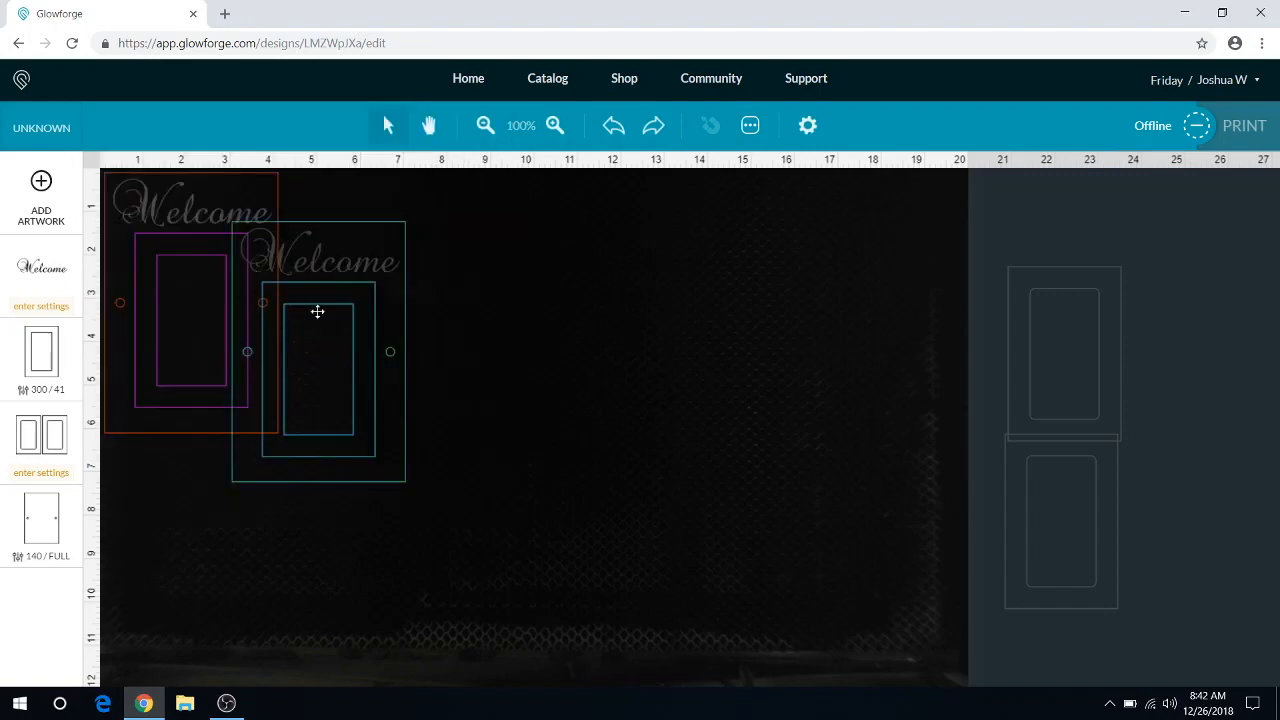
Step: Delete the overlapping copy of the Welcome door artwork
click(353, 320)
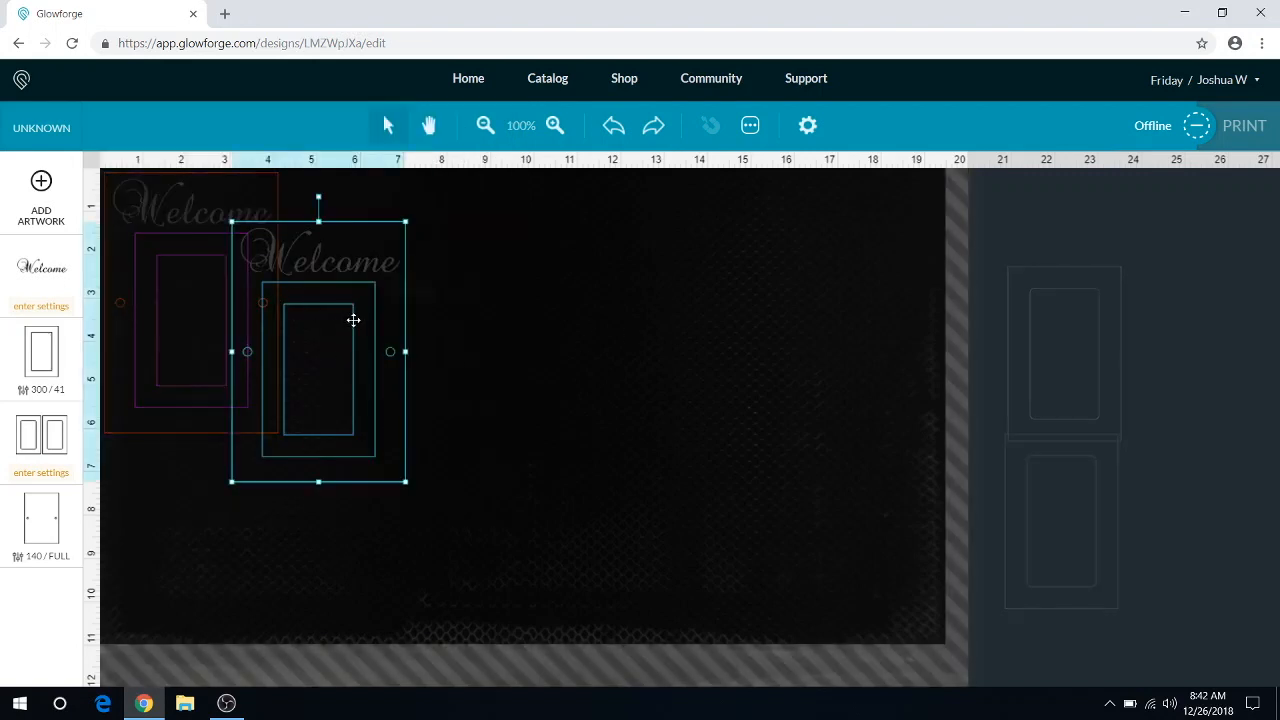
key(Delete)
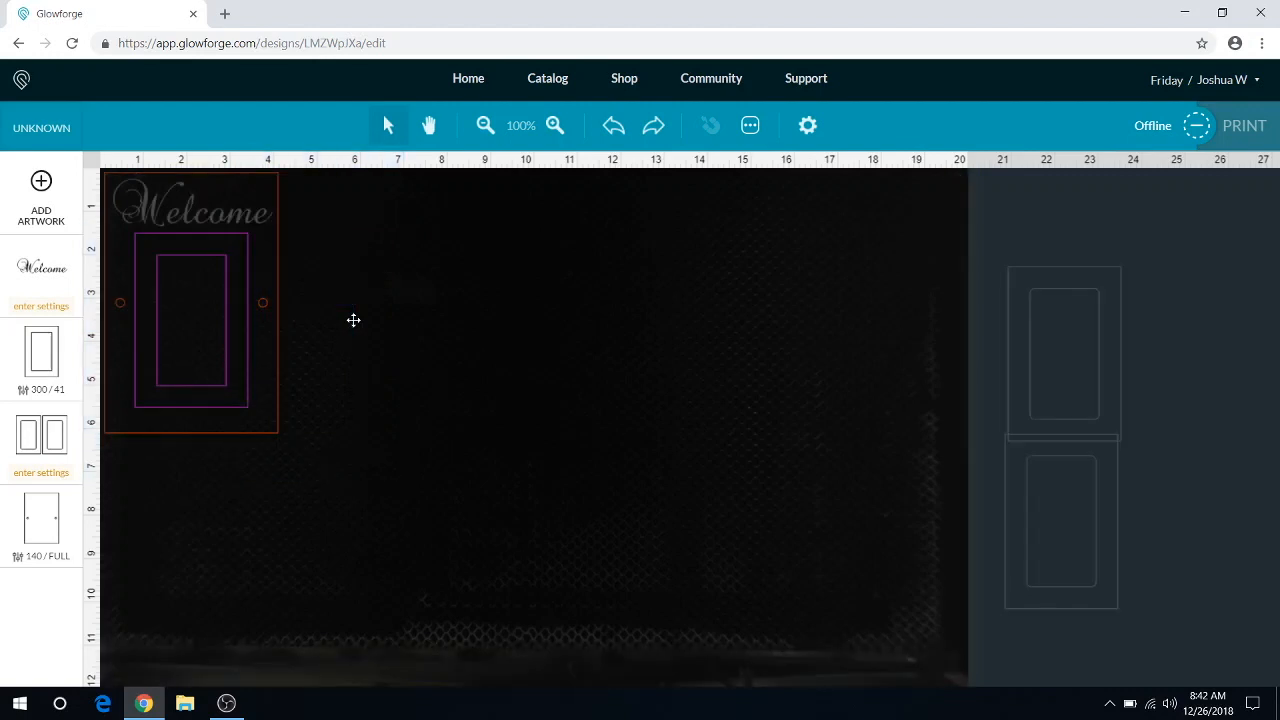